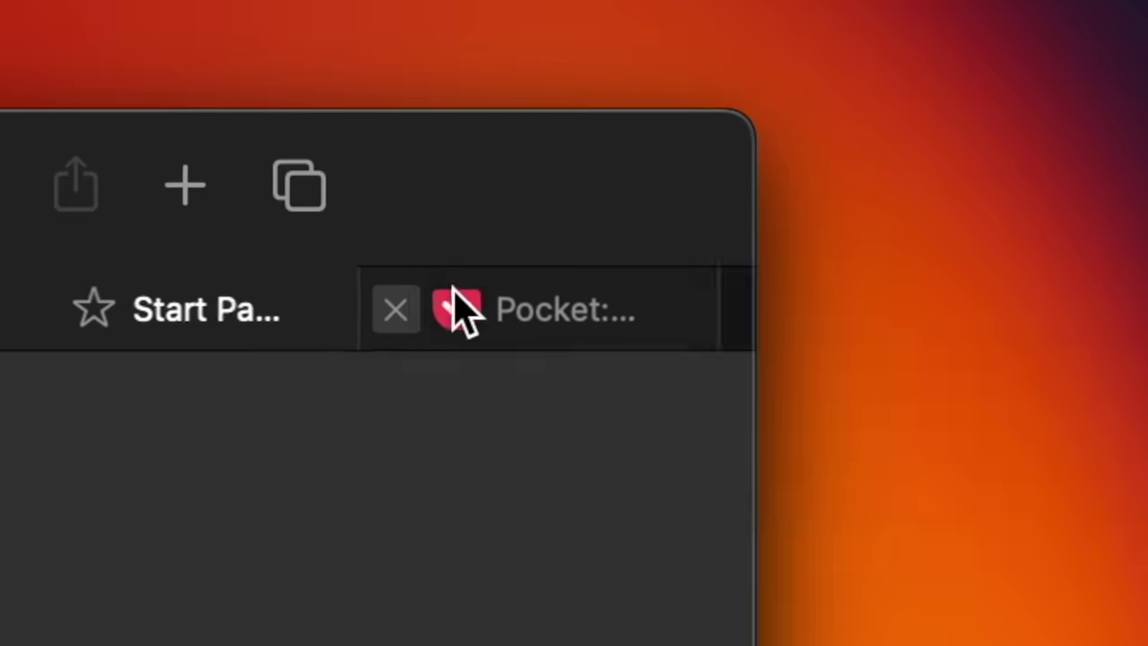
{"action": "left_click", "coordinate": [425, 308]}
{"action": "left_click", "coordinate": [387, 307]}
{"action": "left_click", "coordinate": [343, 307]}
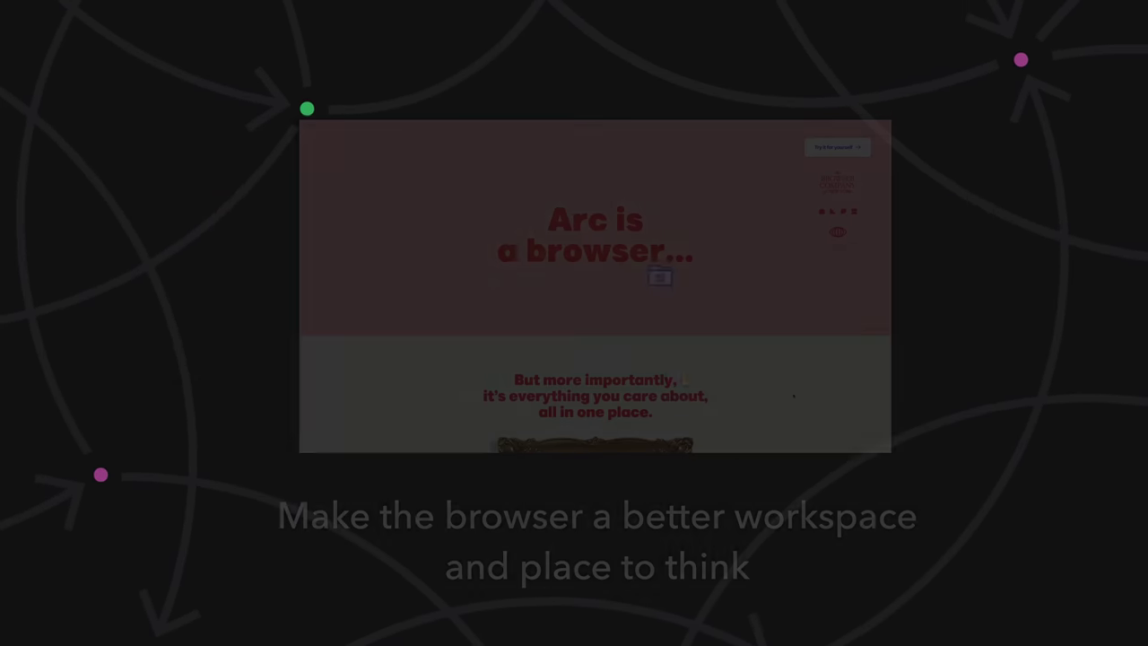
{"action": "left_click", "coordinate": [525, 358]}
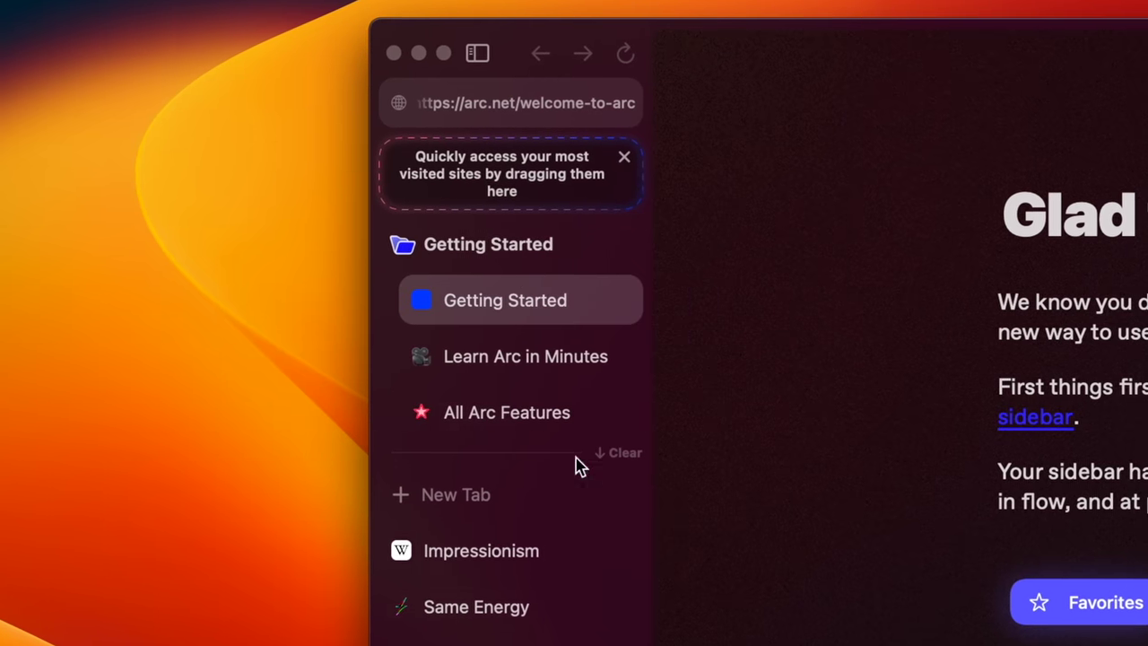
Step: Try to archive the three pinned tabs together, and move the Learn Arc in Minutes tab into the Favorites
{"action": "right_click", "coordinate": [535, 410]}
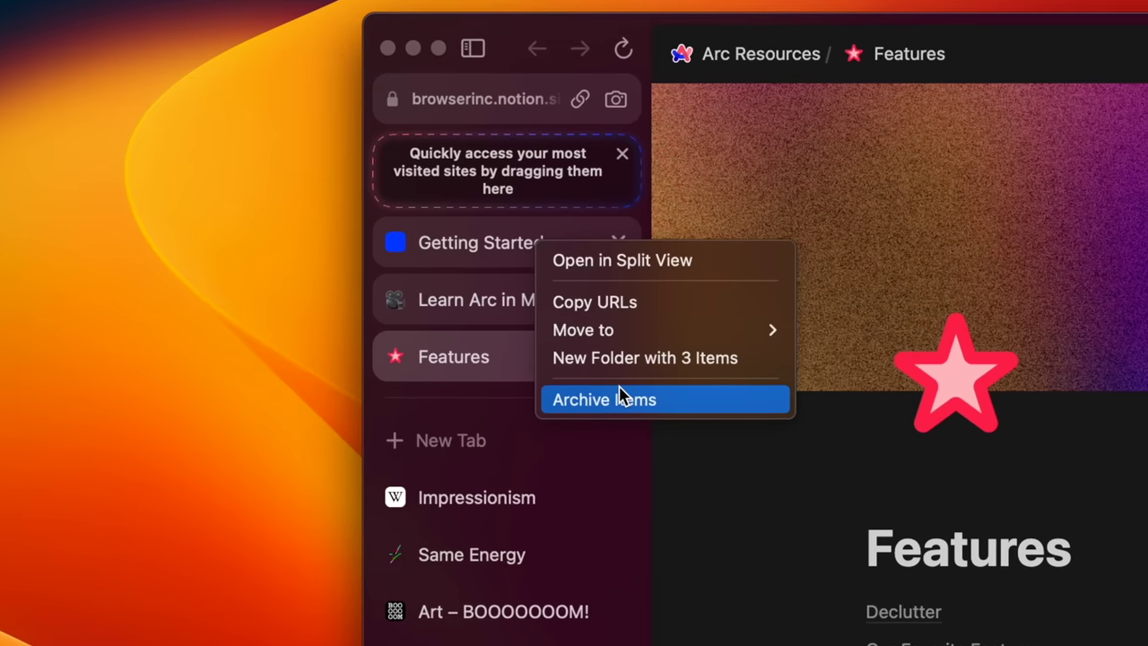
{"action": "left_click", "coordinate": [622, 396]}
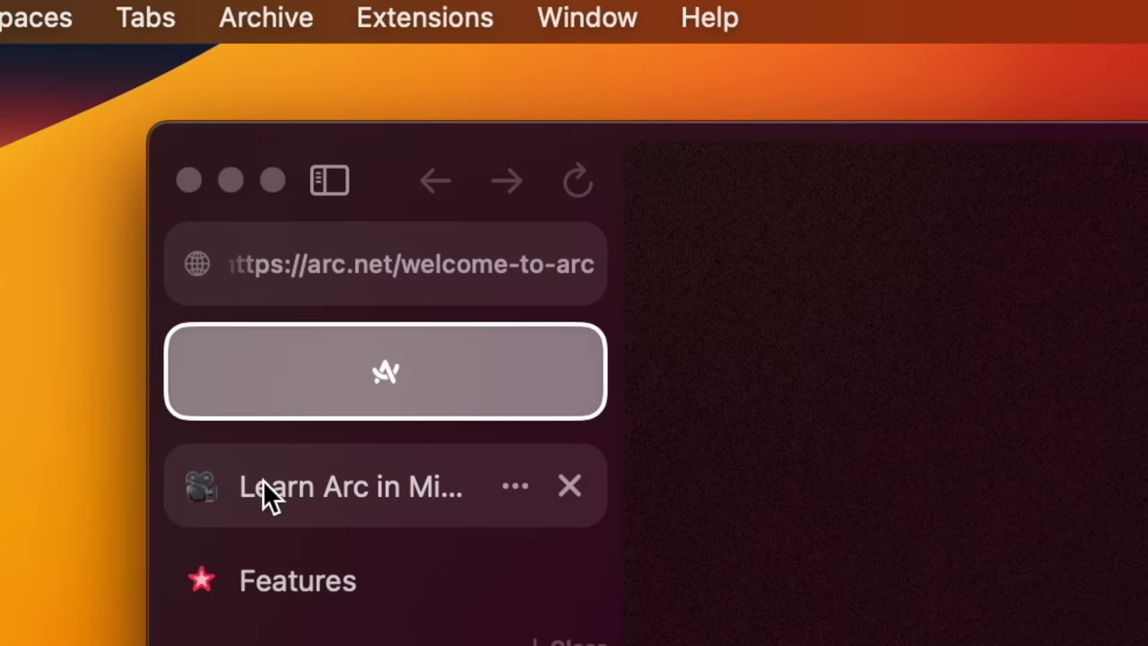
{"action": "left_click_drag", "start_coordinate": [262, 479], "coordinate": [493, 368]}
{"action": "left_click_drag", "start_coordinate": [276, 493], "coordinate": [538, 440]}
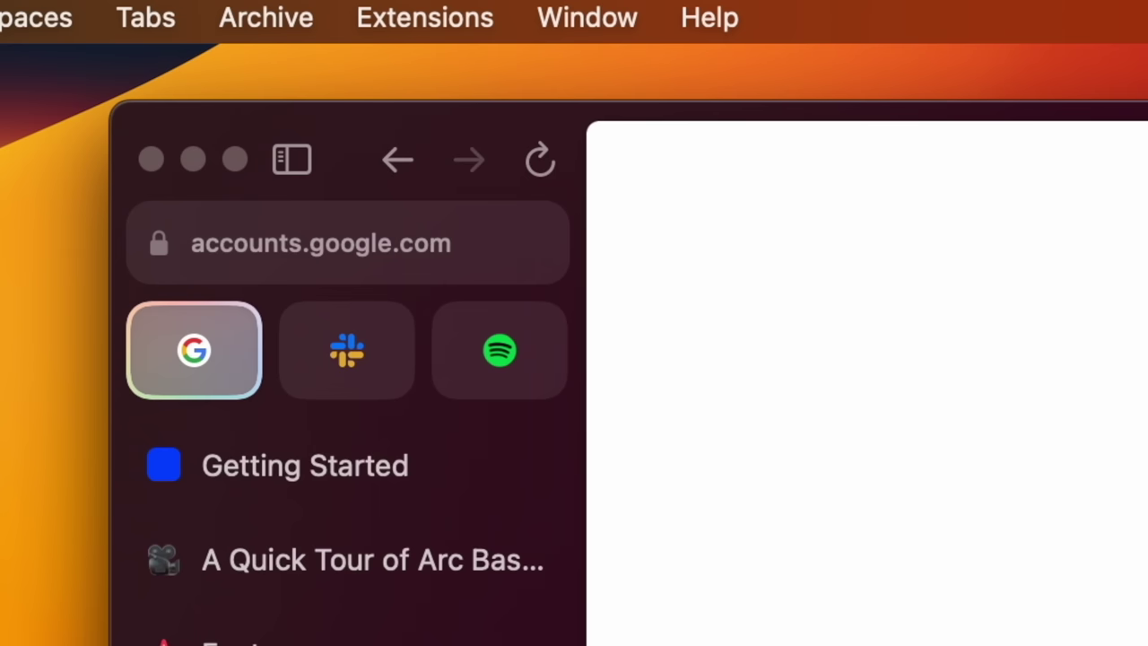
Step: Switch back and forth between the Google, Slack and Spotify favorites
{"action": "left_click", "coordinate": [345, 346]}
{"action": "left_click", "coordinate": [500, 354]}
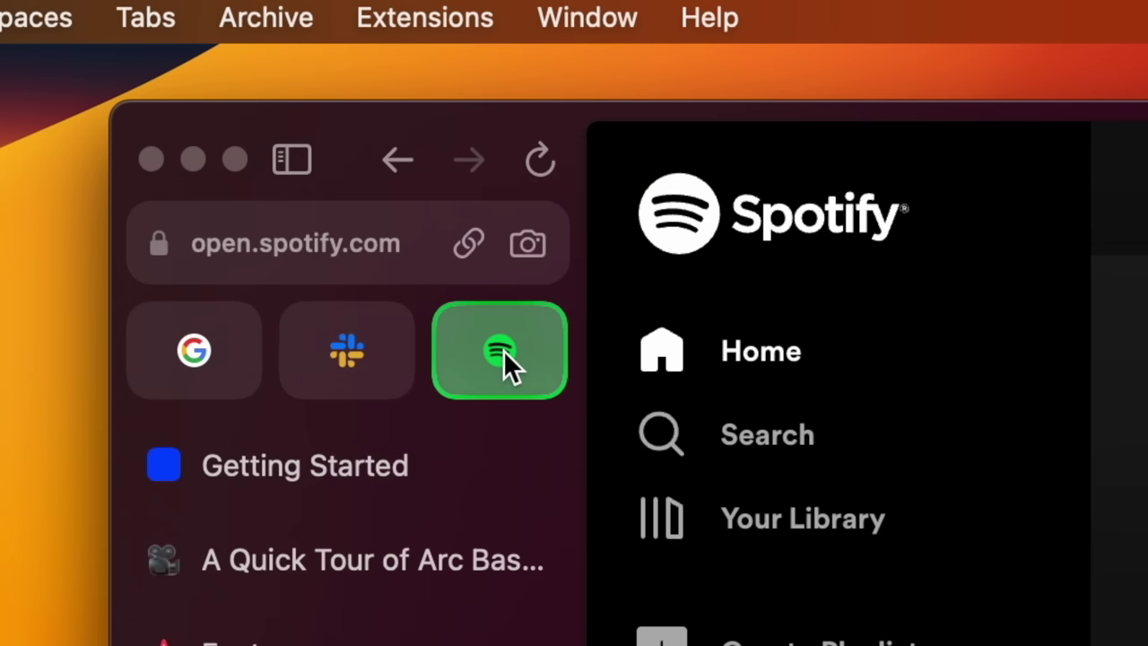
{"action": "left_click", "coordinate": [203, 356]}
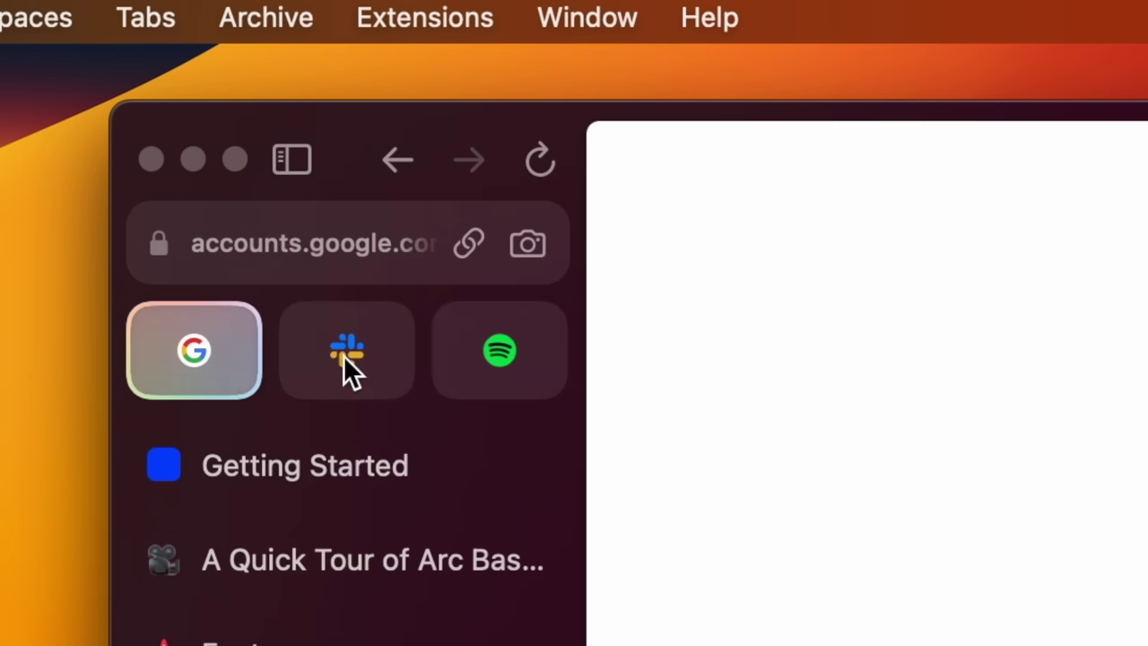
{"action": "left_click", "coordinate": [406, 354]}
{"action": "left_click", "coordinate": [539, 351]}
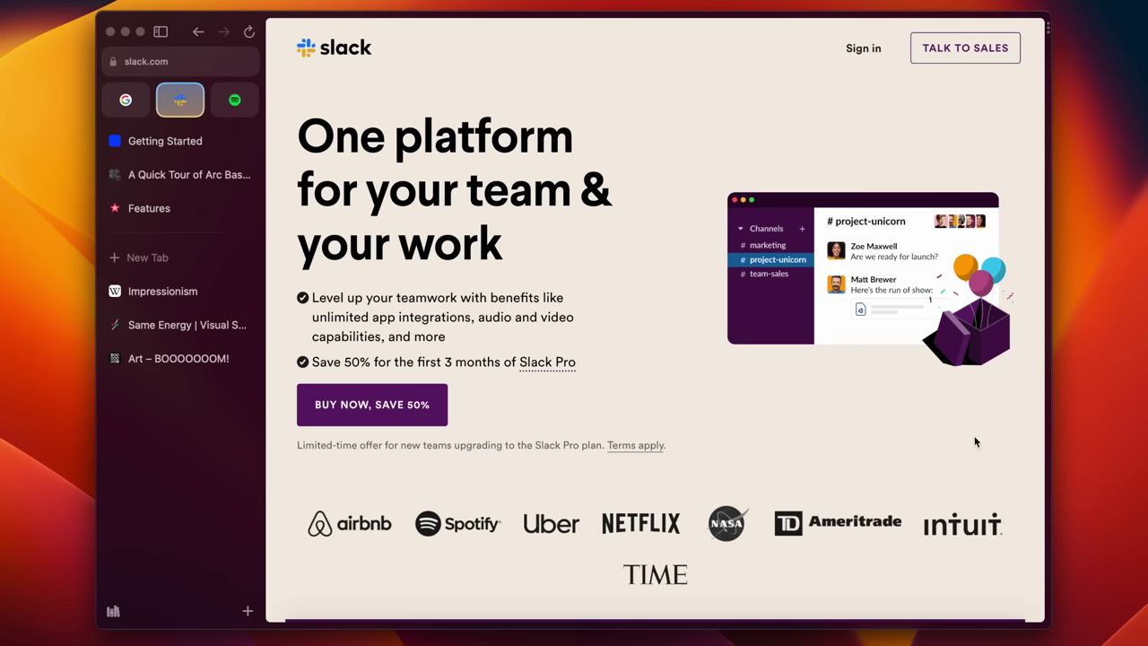
Step: Close the Slack favorite's page, and archive its tab after reopening it
{"action": "key", "text": "super+w"}
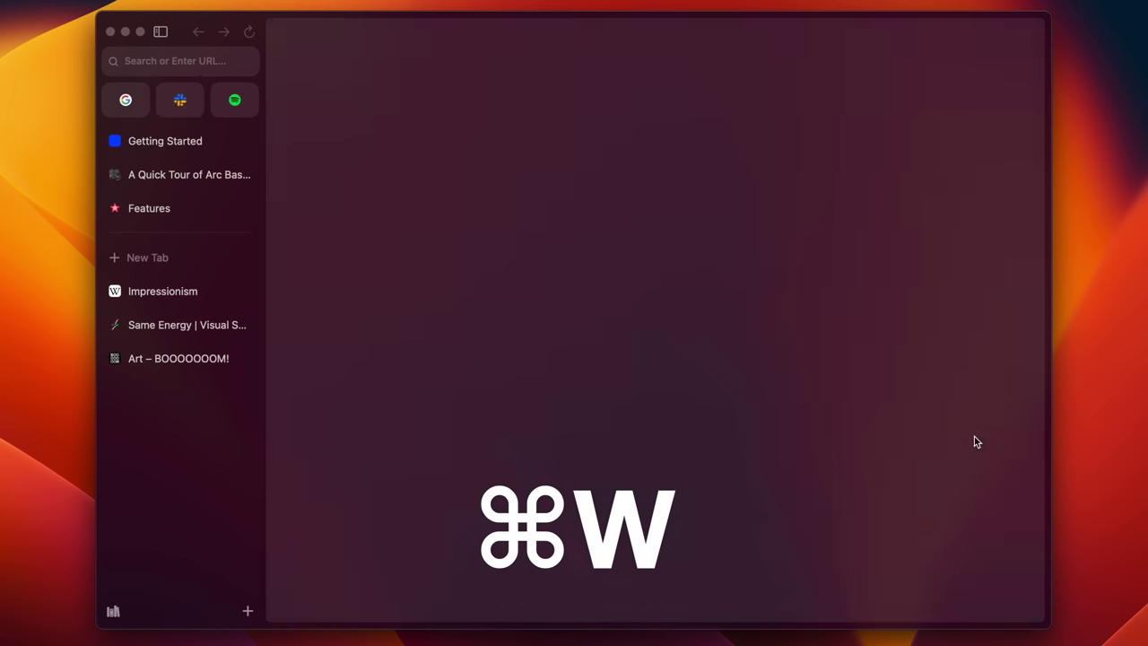
{"action": "left_click", "coordinate": [189, 106]}
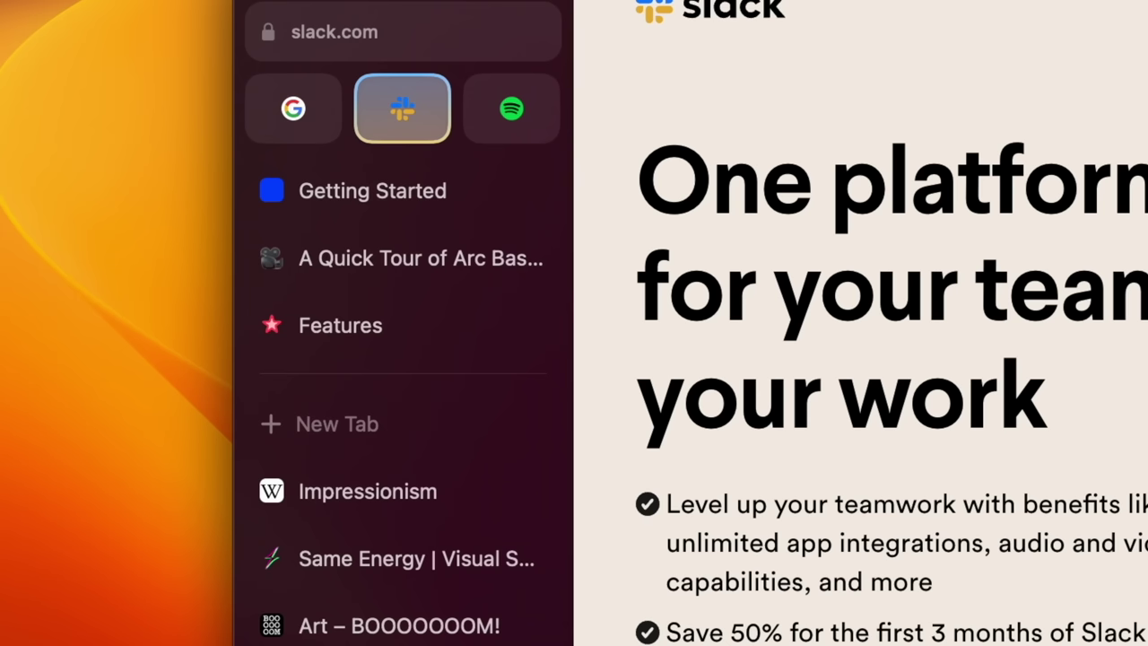
{"action": "right_click", "coordinate": [446, 137]}
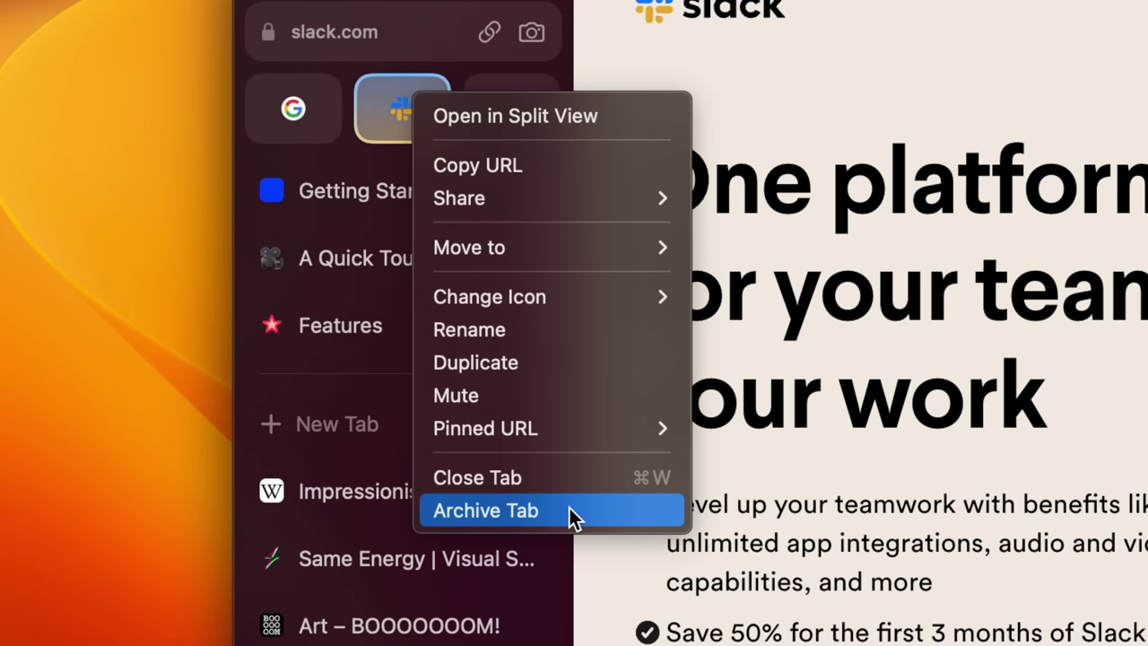
{"action": "left_click", "coordinate": [569, 508]}
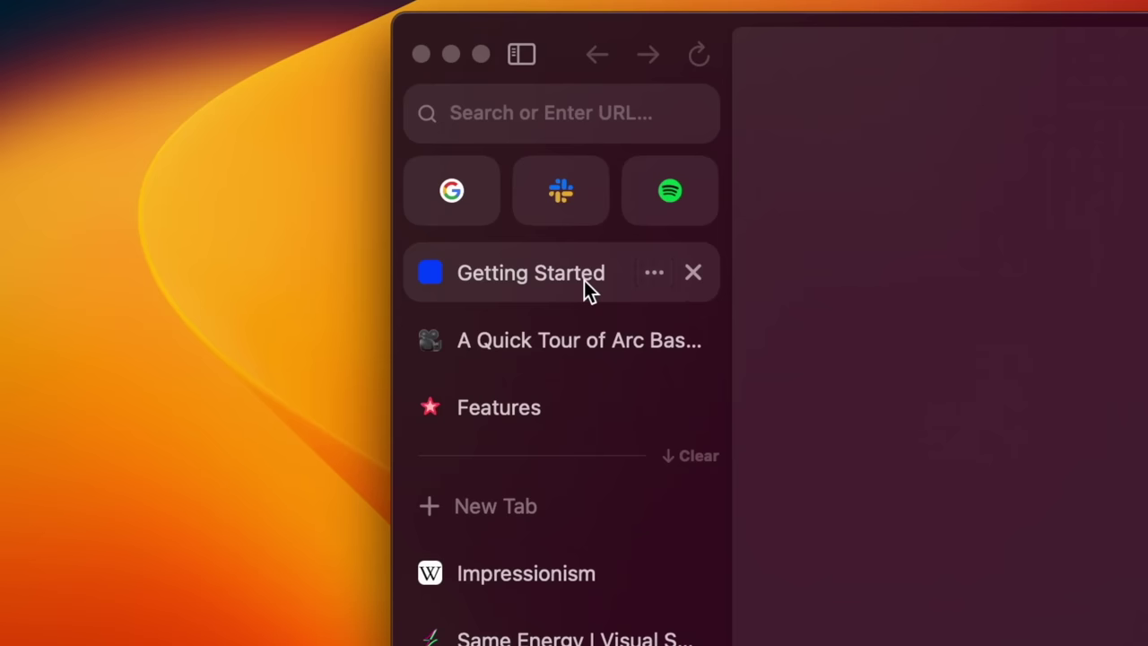
Step: Open the Impressionism tab from today's tabs and close it
{"action": "mouse_move", "coordinate": [502, 404]}
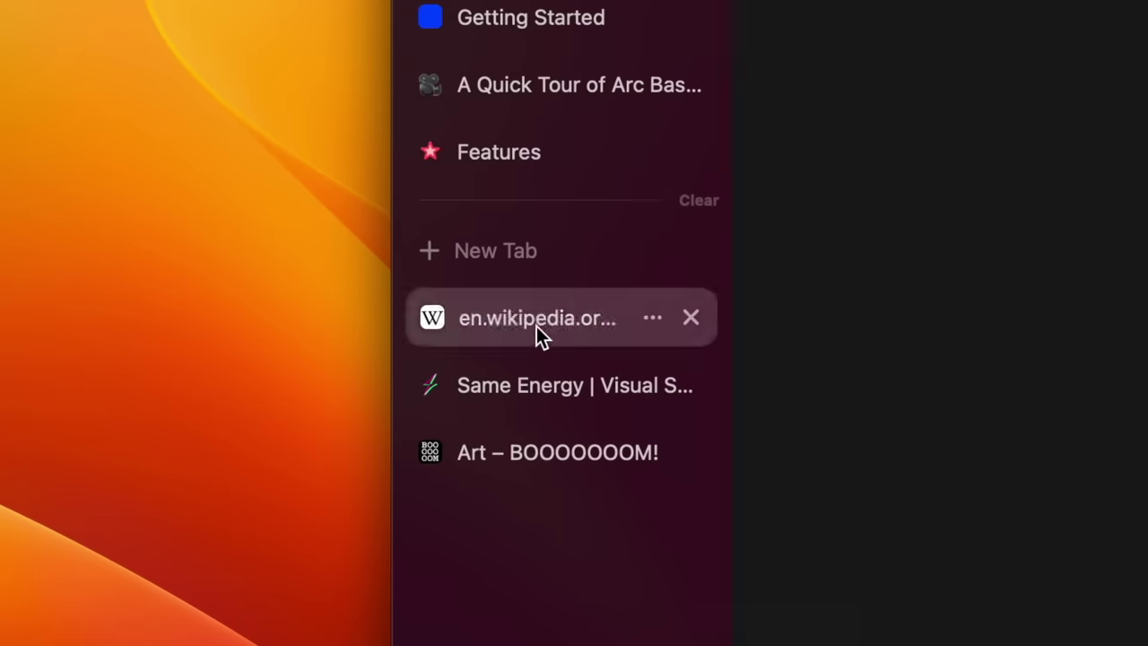
{"action": "left_click", "coordinate": [537, 325]}
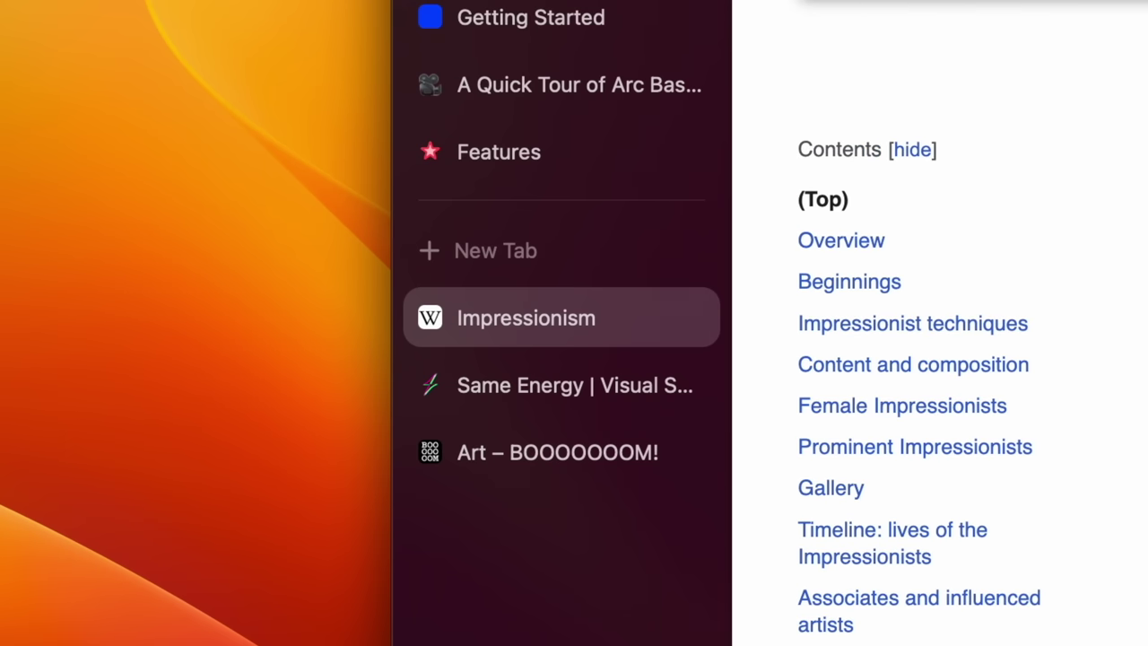
{"action": "key", "text": "super+w"}
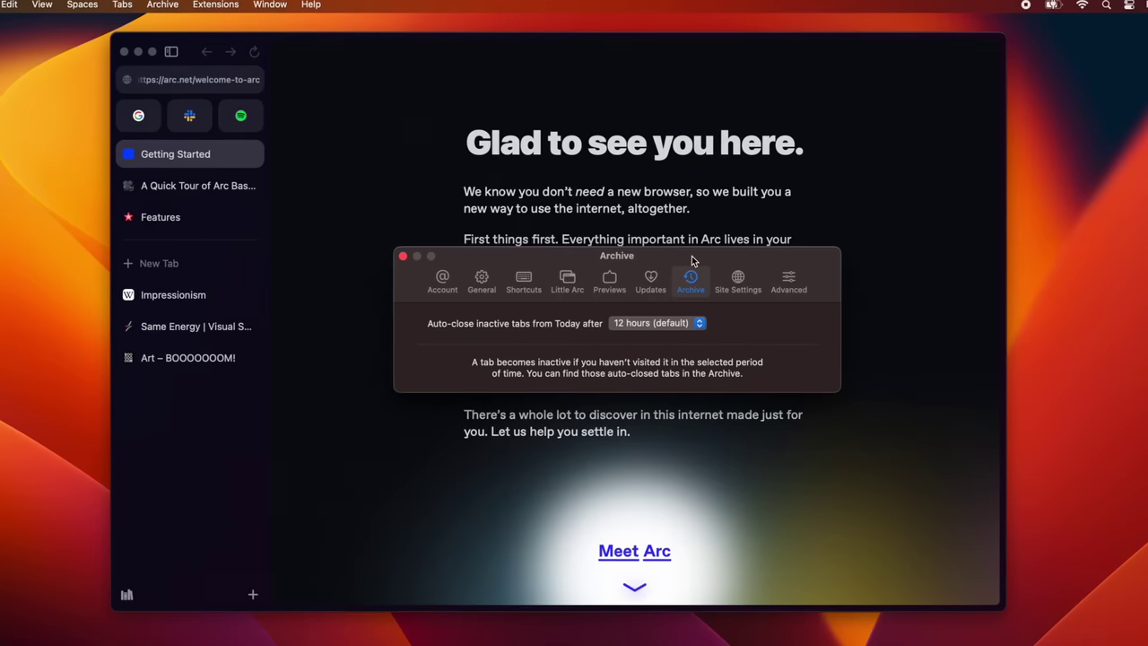
Step: Show the available periods for auto-closing inactive tabs, and view the archive of closed tabs
{"action": "left_click", "coordinate": [643, 324]}
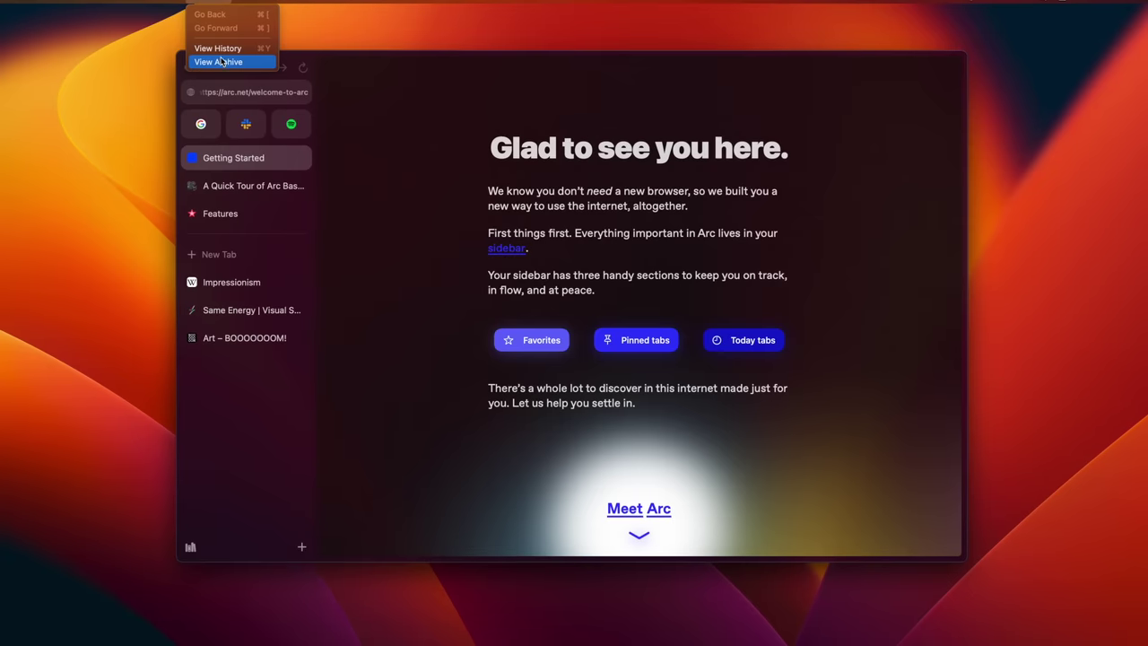
{"action": "left_click", "coordinate": [218, 61]}
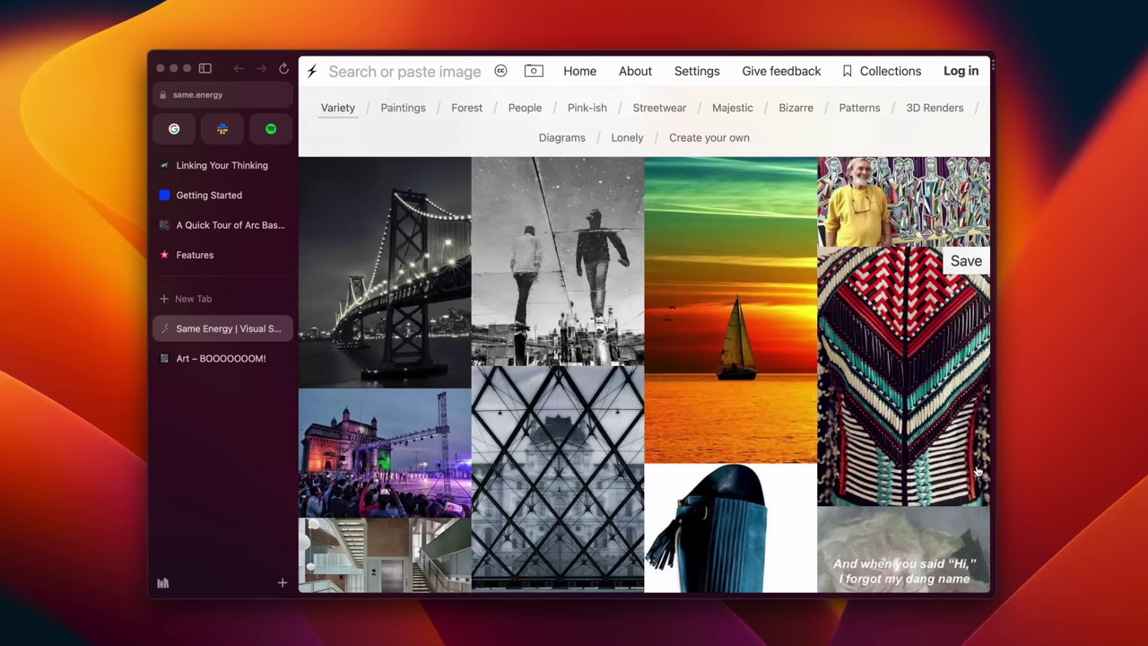
Step: Search for "wiki" in a new tab and open the suggested Impressionism Wikipedia page
{"action": "key", "text": "super+t"}
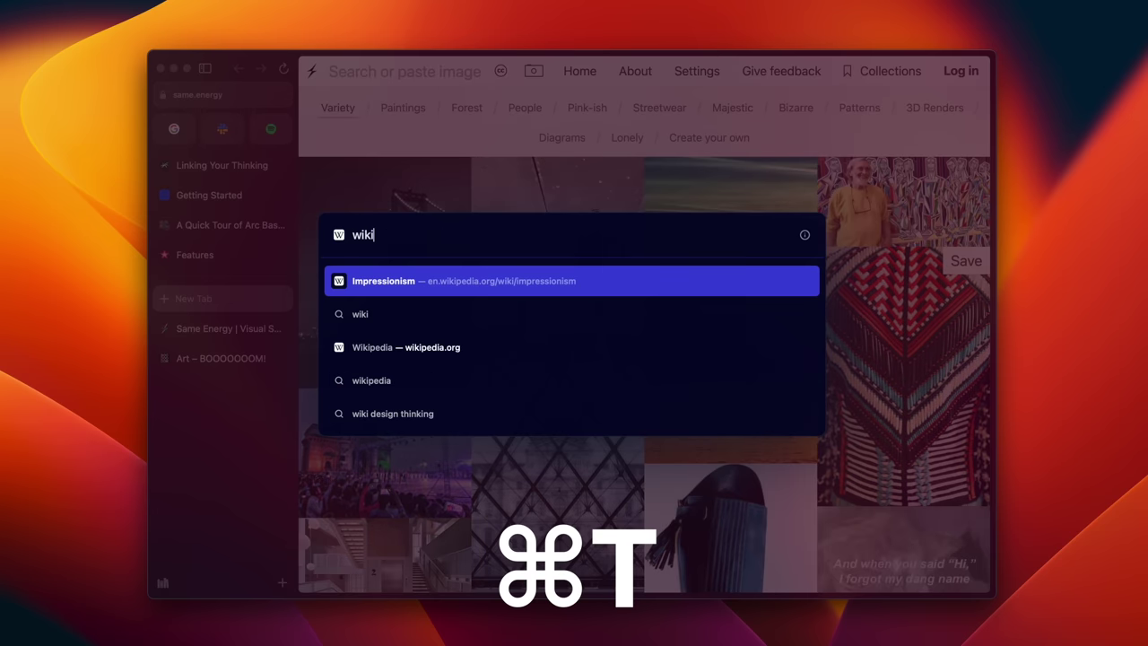
{"action": "key", "text": "Return"}
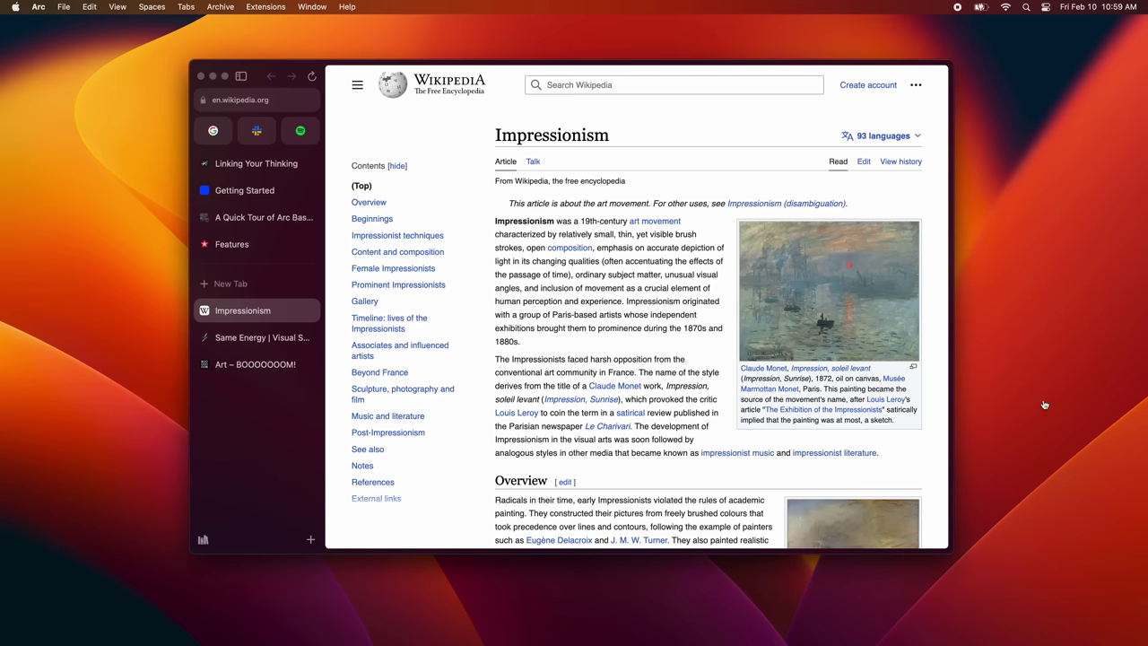
Step: Cycle through the recent tabs in the tab switcher, including Impressionism, Same Energy and Google Calendar
{"action": "key", "text": "ctrl+Tab"}
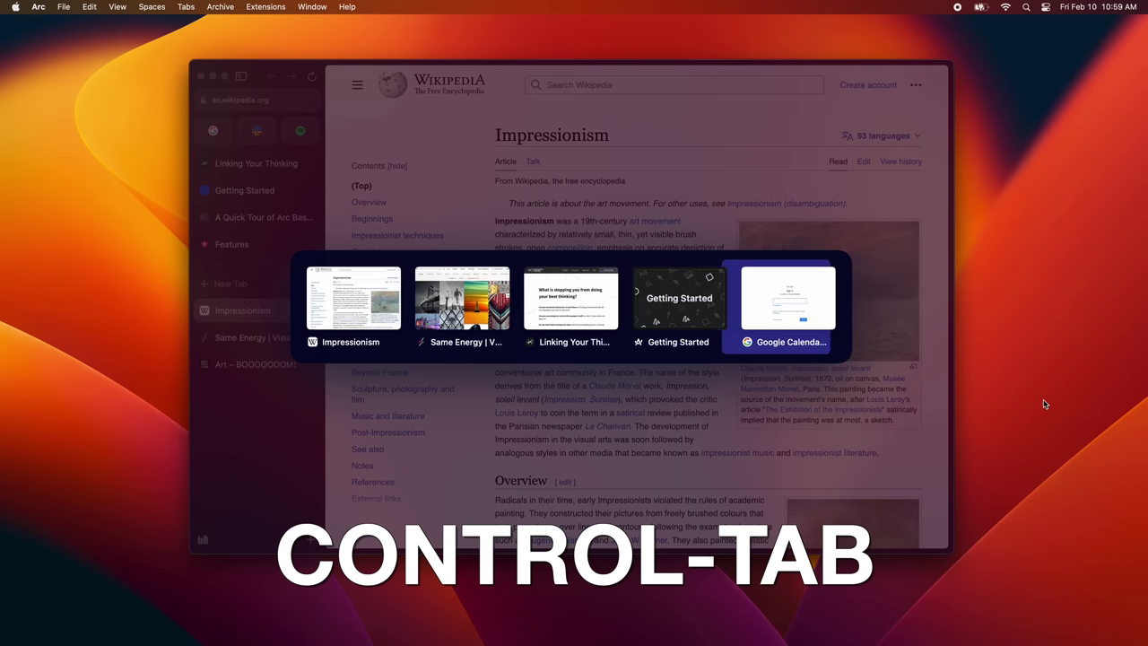
{"action": "key", "text": "ctrl+Tab"}
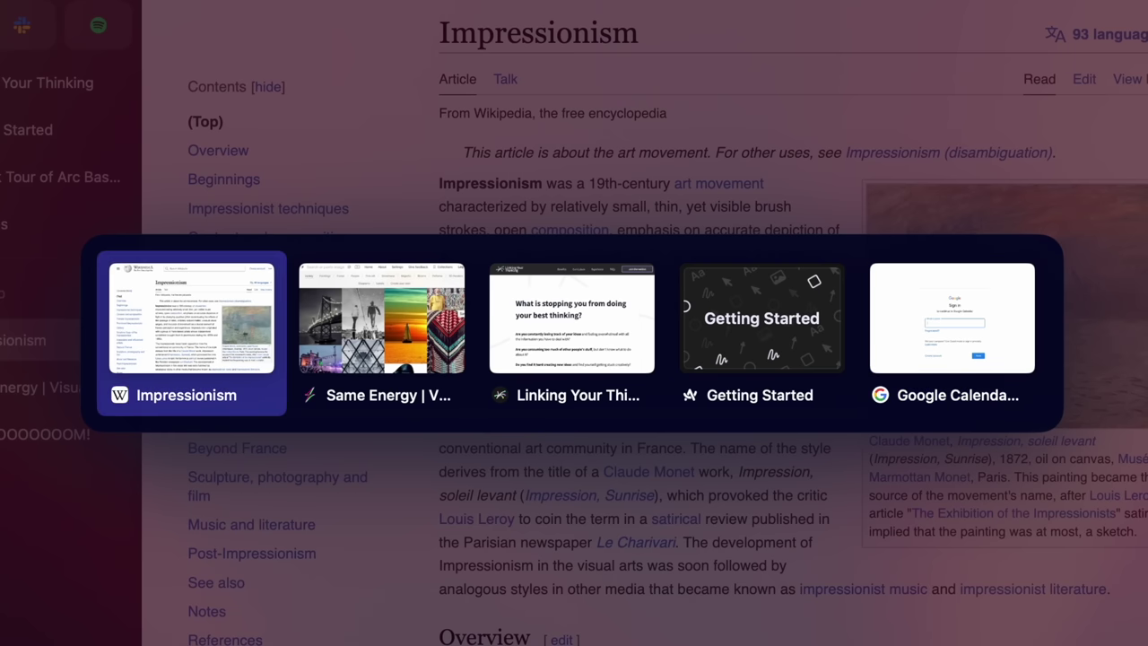
{"action": "key", "text": "ctrl+Tab"}
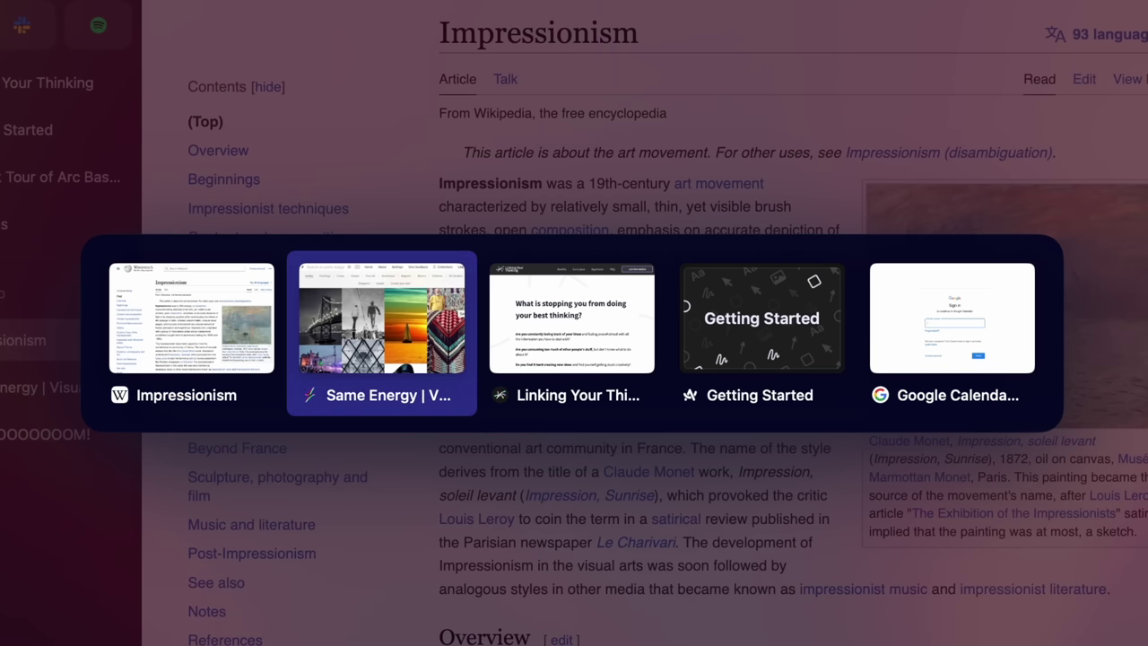
{"action": "key", "text": "ctrl+Tab"}
{"action": "key", "text": "ctrl+Tab"}
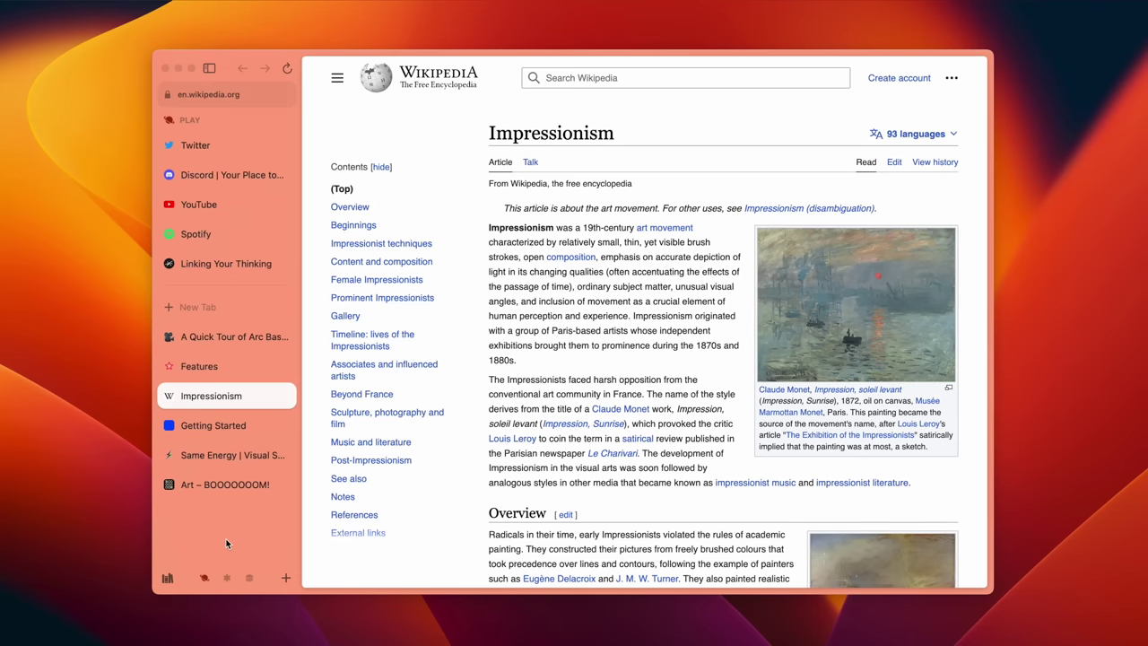
Step: Switch back and forth between the Play and Work spaces to view each one's own pinned tabs
{"action": "scroll", "coordinate": [226, 544], "scroll_direction": "right", "scroll_amount": 5}
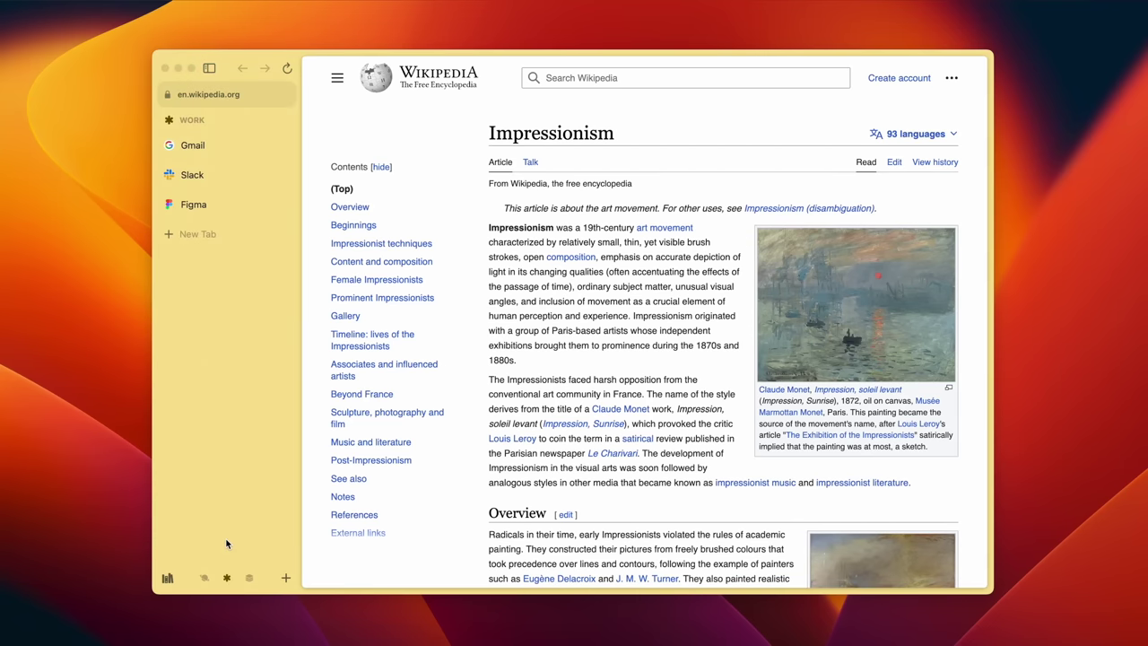
{"action": "scroll", "coordinate": [226, 544], "scroll_direction": "right", "scroll_amount": 5}
{"action": "scroll", "coordinate": [226, 543], "scroll_direction": "left", "scroll_amount": 5}
{"action": "scroll", "coordinate": [226, 543], "scroll_direction": "left", "scroll_amount": 5}
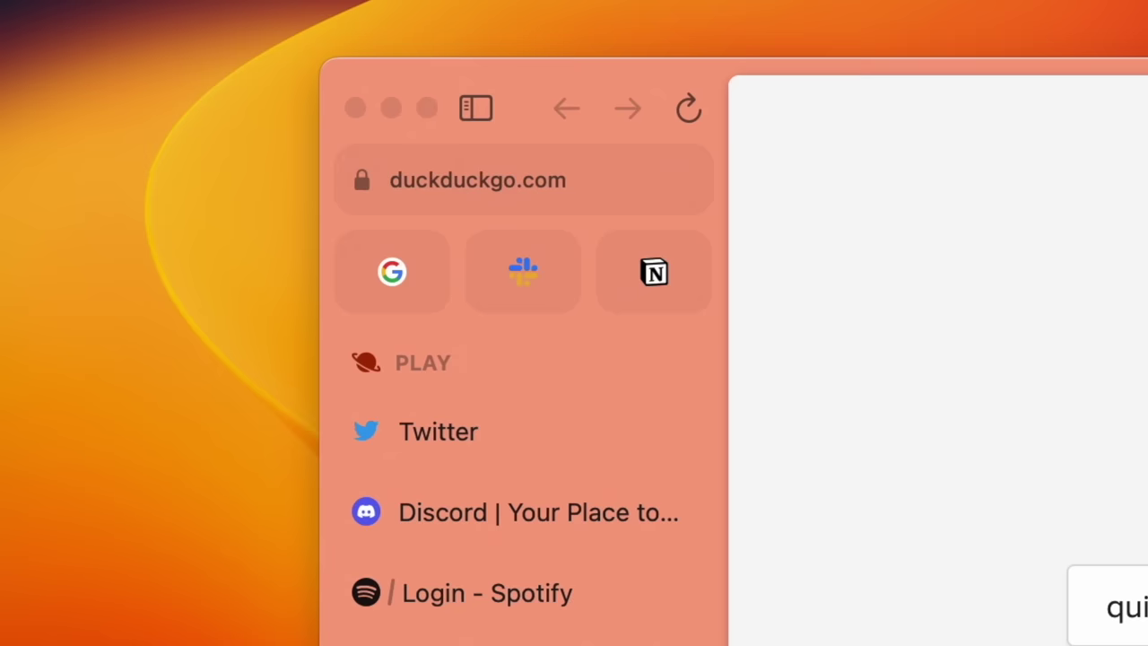
{"action": "scroll", "coordinate": [524, 430], "scroll_direction": "right", "scroll_amount": 5}
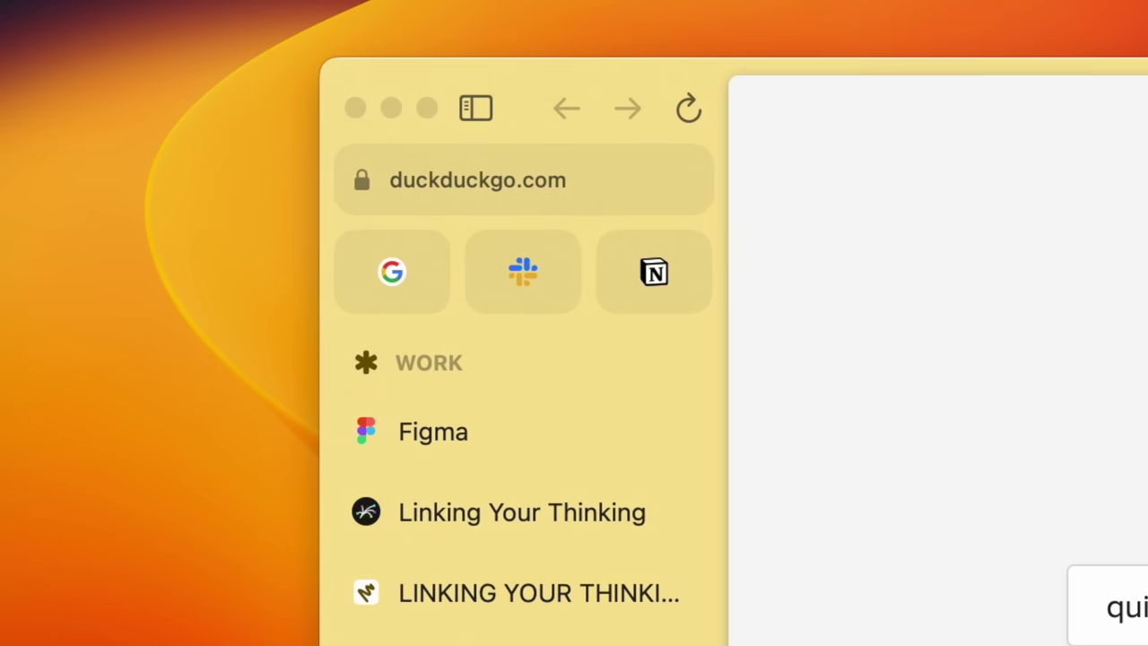
{"action": "key", "text": "ctrl+2"}
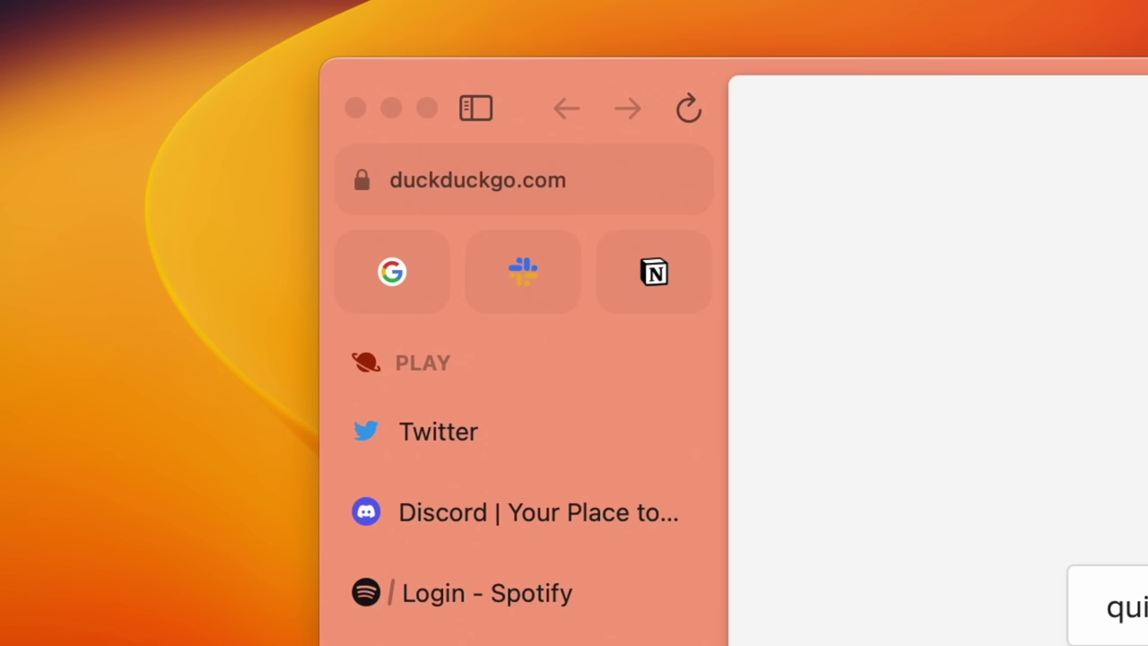
{"action": "key", "text": "ctrl+1"}
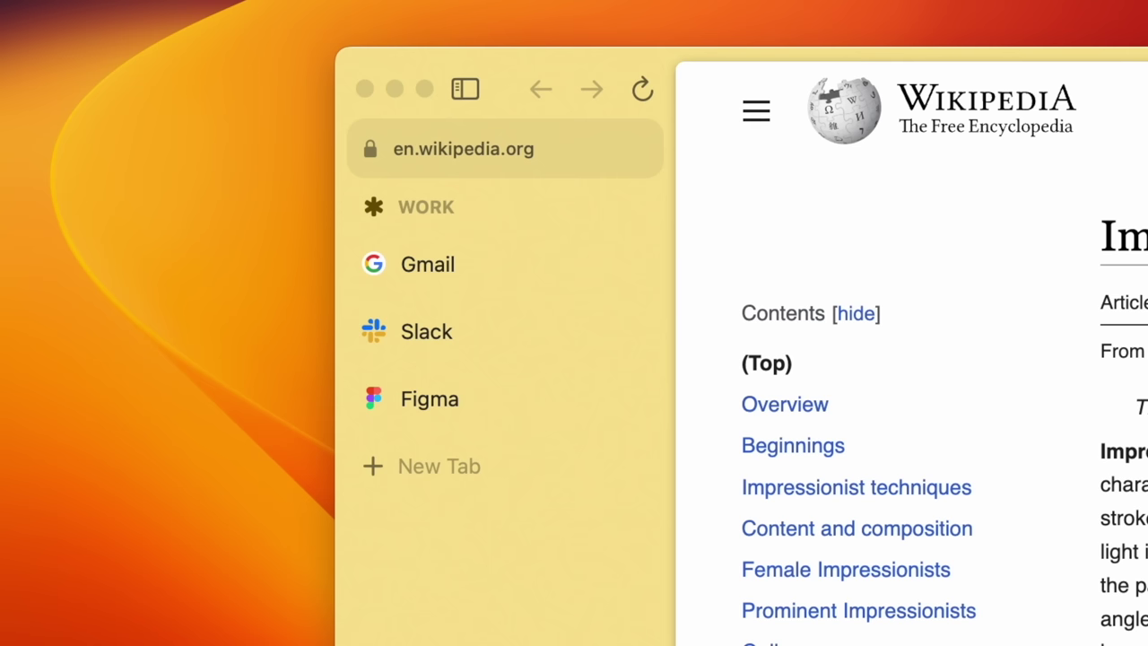
{"action": "key", "text": "ctrl+2"}
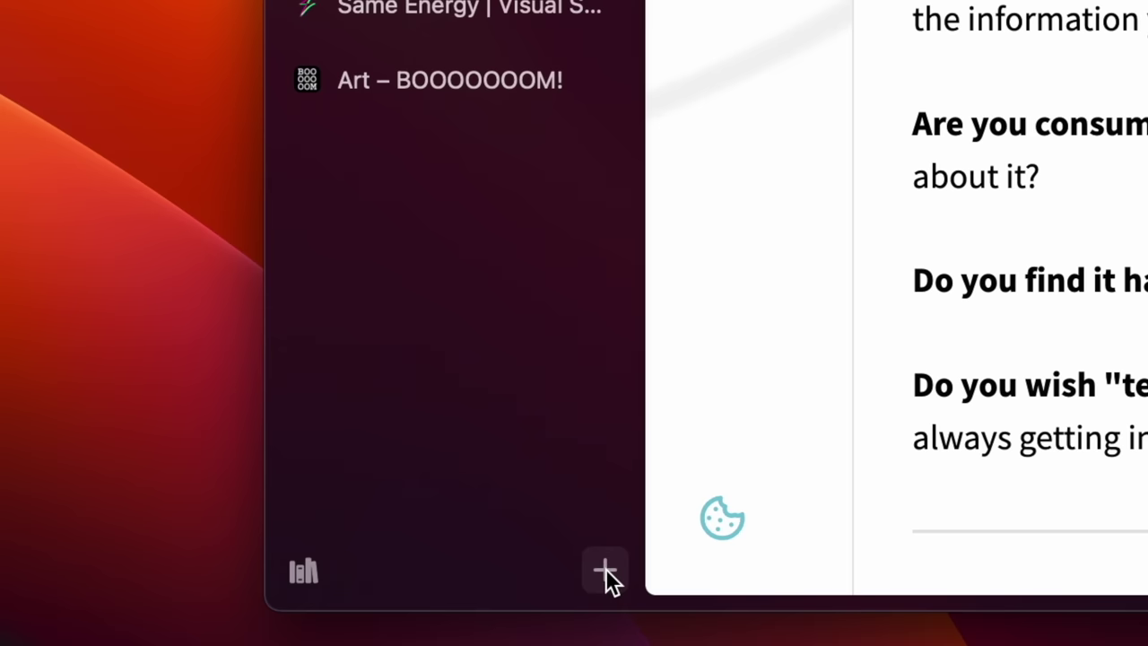
Step: Show the options for adding a new item and for customizing the Work space
{"action": "left_click", "coordinate": [605, 568]}
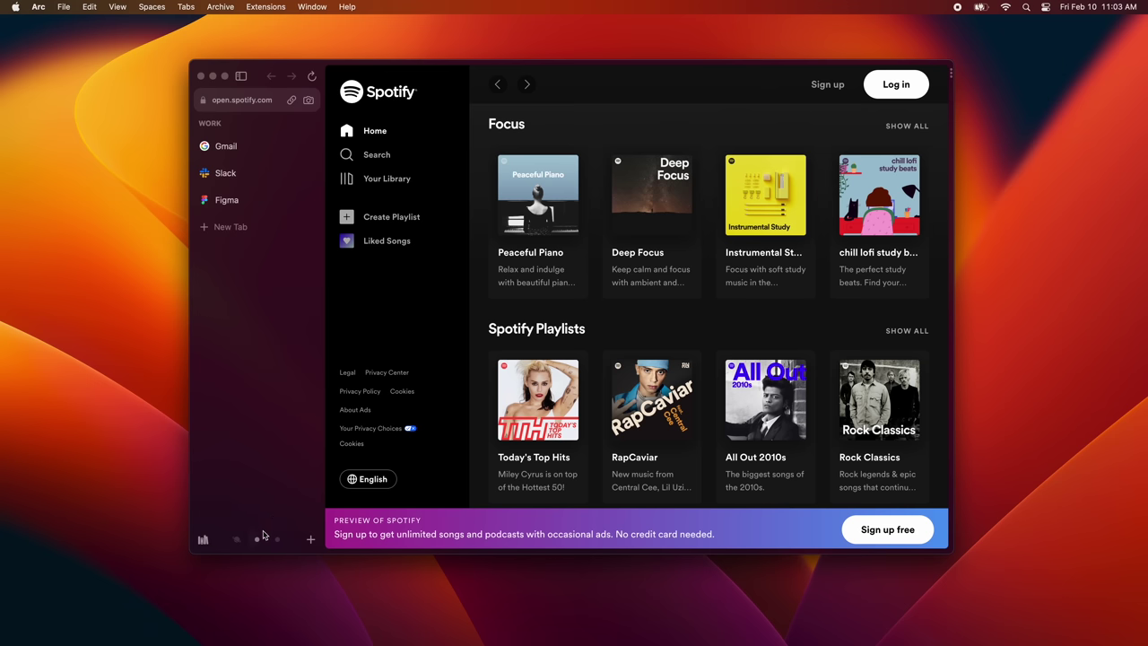
{"action": "right_click", "coordinate": [258, 541]}
{"action": "mouse_move", "coordinate": [349, 547]}
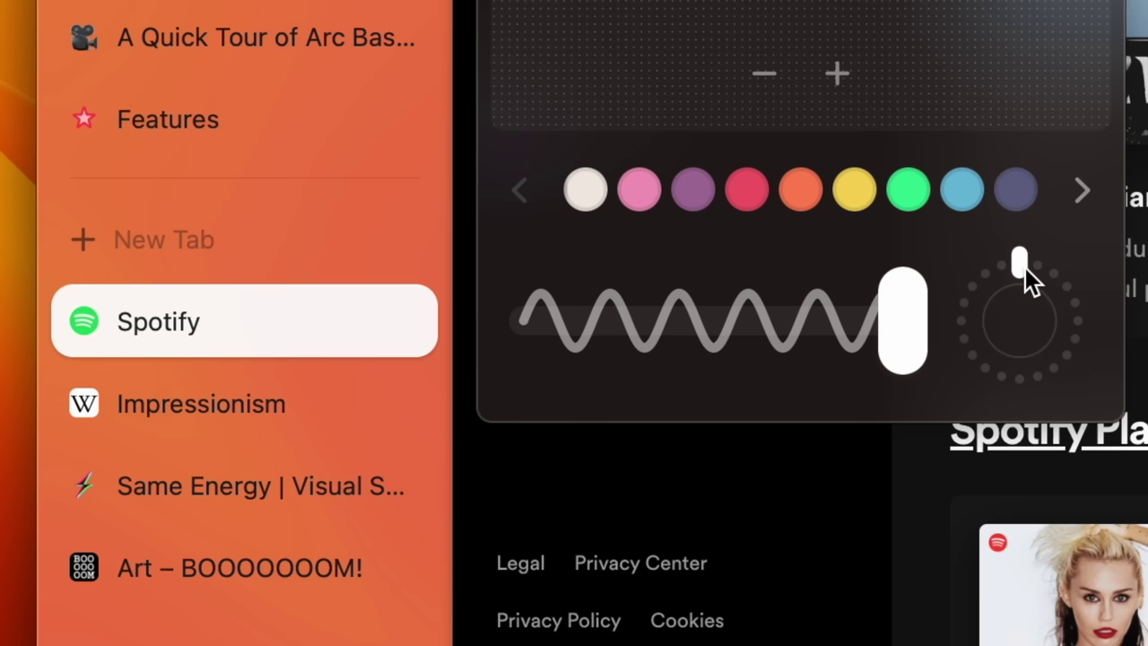
Step: Increase the grain texture of the orange space's theme
{"action": "left_click_drag", "start_coordinate": [1025, 267], "coordinate": [1074, 384]}
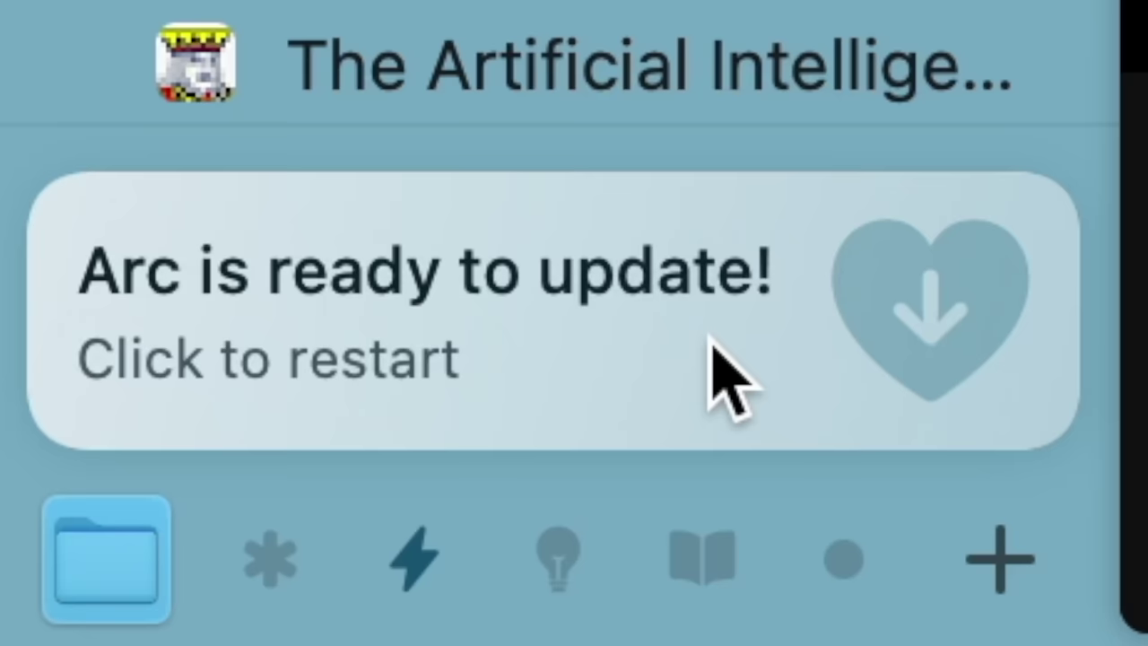
Step: Restart Arc to install the ready update
{"action": "left_click", "coordinate": [710, 337]}
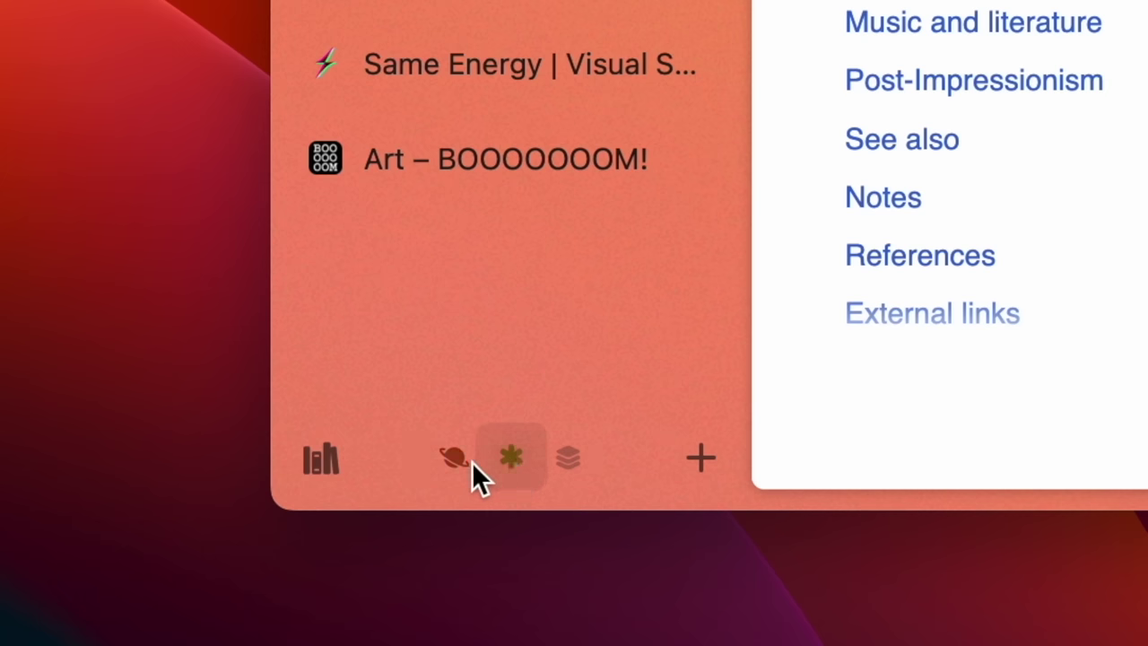
Step: Hide the sidebar so the Linking Your Thinking page fills the window
{"action": "left_click_drag", "start_coordinate": [471, 462], "coordinate": [589, 465]}
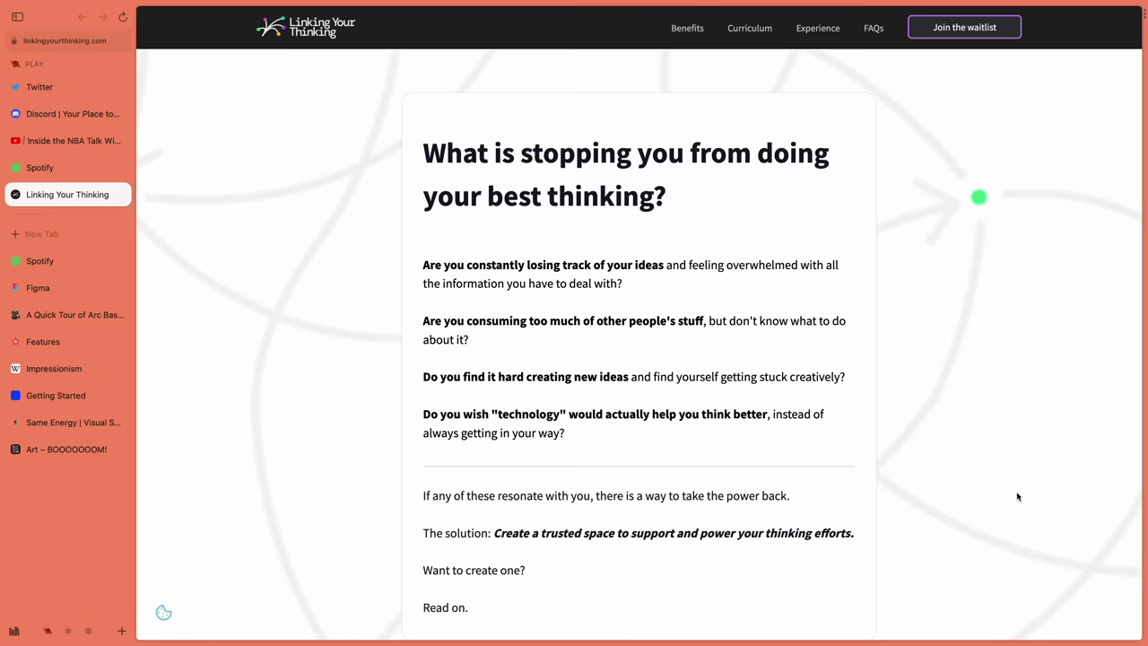
{"action": "key", "text": "super+s"}
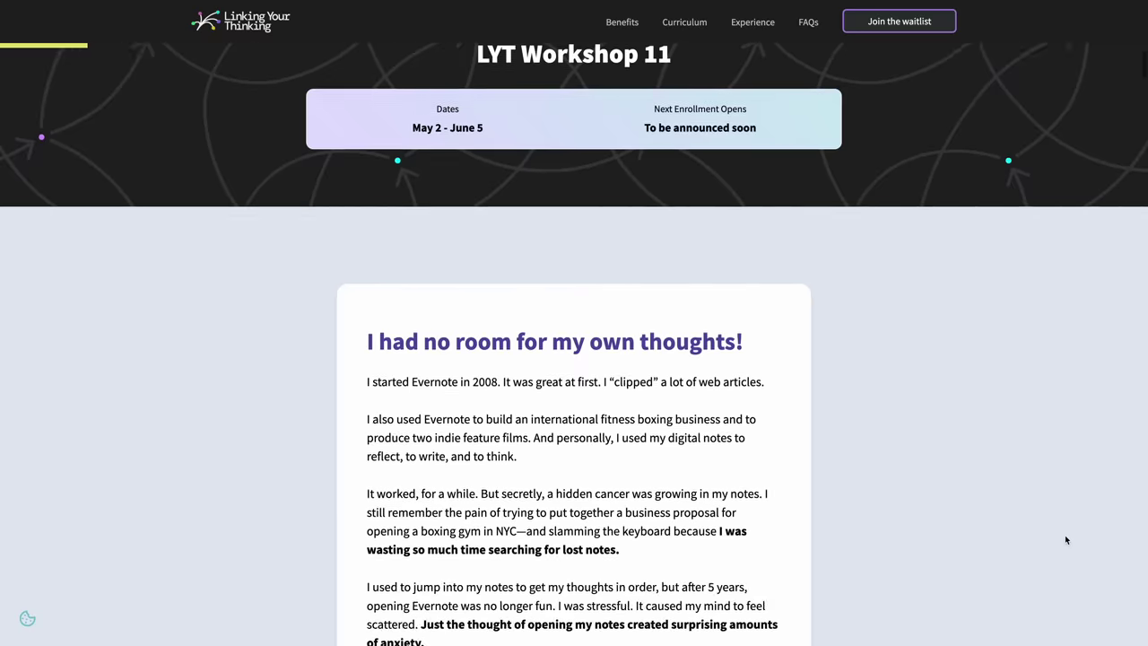
Step: Read through the LYT Workshop page with the sidebar hidden
{"action": "scroll", "coordinate": [1066, 539], "scroll_direction": "down", "scroll_amount": 7}
{"action": "scroll", "coordinate": [1066, 539], "scroll_direction": "down", "scroll_amount": 20}
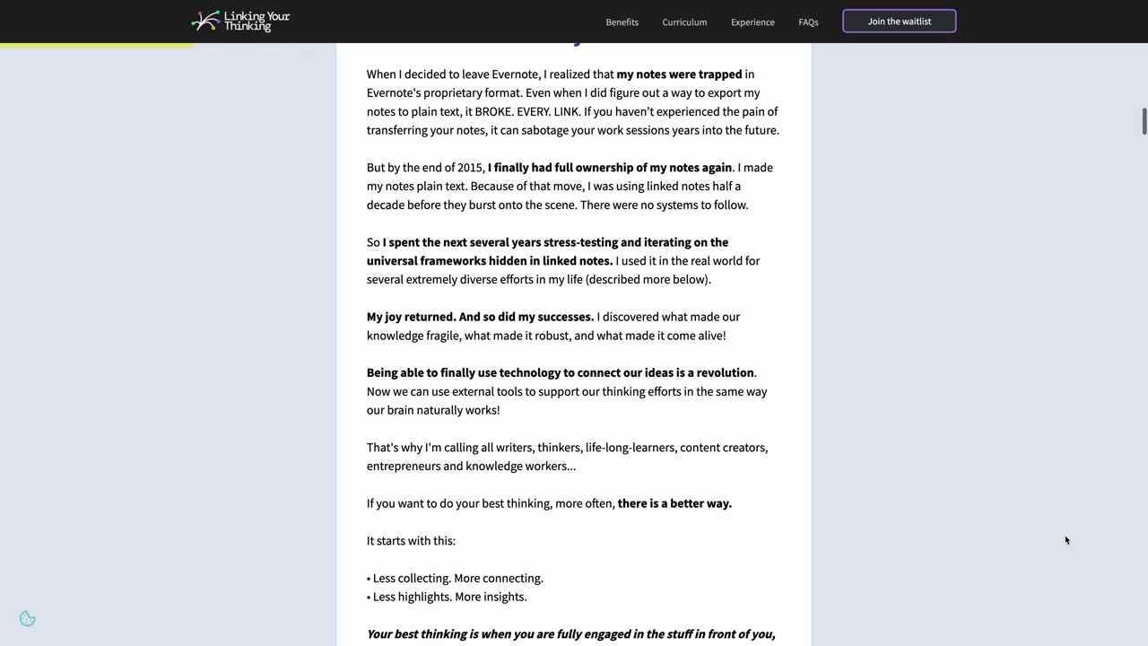
{"action": "scroll", "coordinate": [1066, 539], "scroll_direction": "down", "scroll_amount": 20}
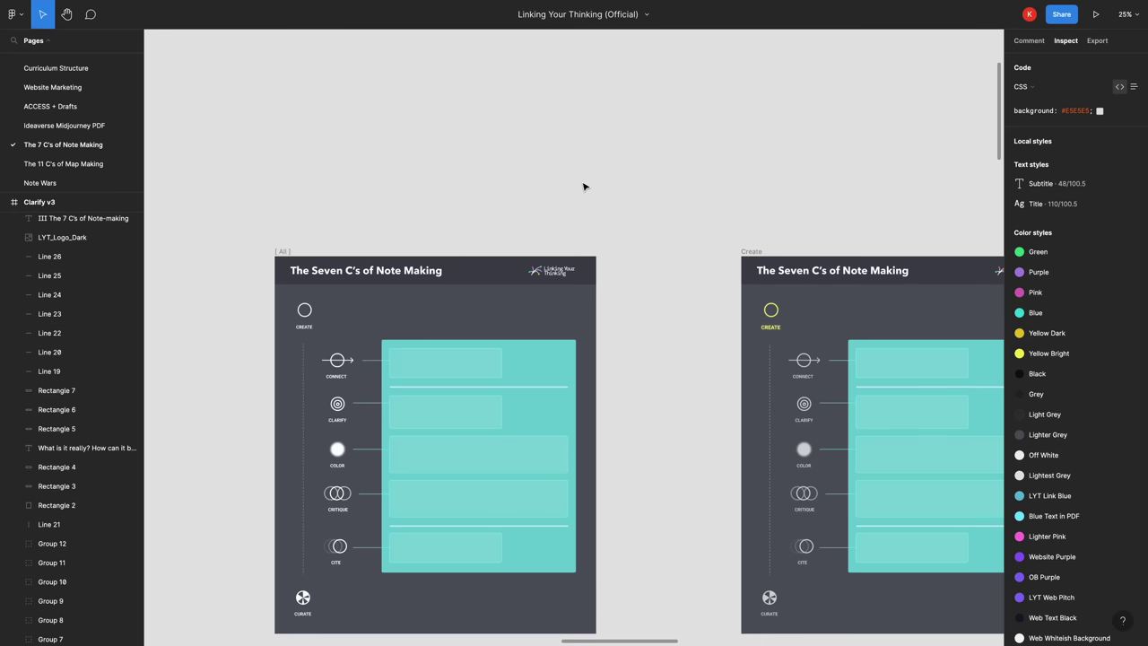
Step: Examine the Seven C's of Note Making frames in Figma at 50% zoom, including the rectangle beside Clarify
{"action": "key", "text": "plus"}
{"action": "scroll", "coordinate": [482, 277], "scroll_direction": "left", "scroll_amount": 5}
{"action": "scroll", "coordinate": [481, 282], "scroll_direction": "down", "scroll_amount": 2}
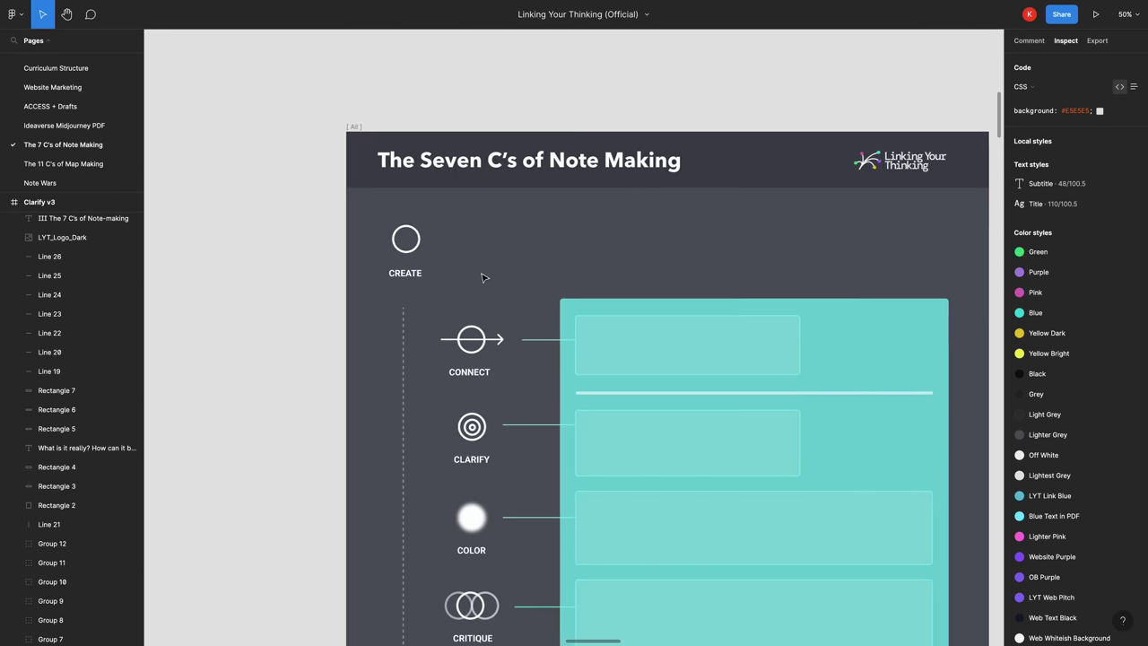
{"action": "scroll", "coordinate": [481, 296], "scroll_direction": "down", "scroll_amount": 3}
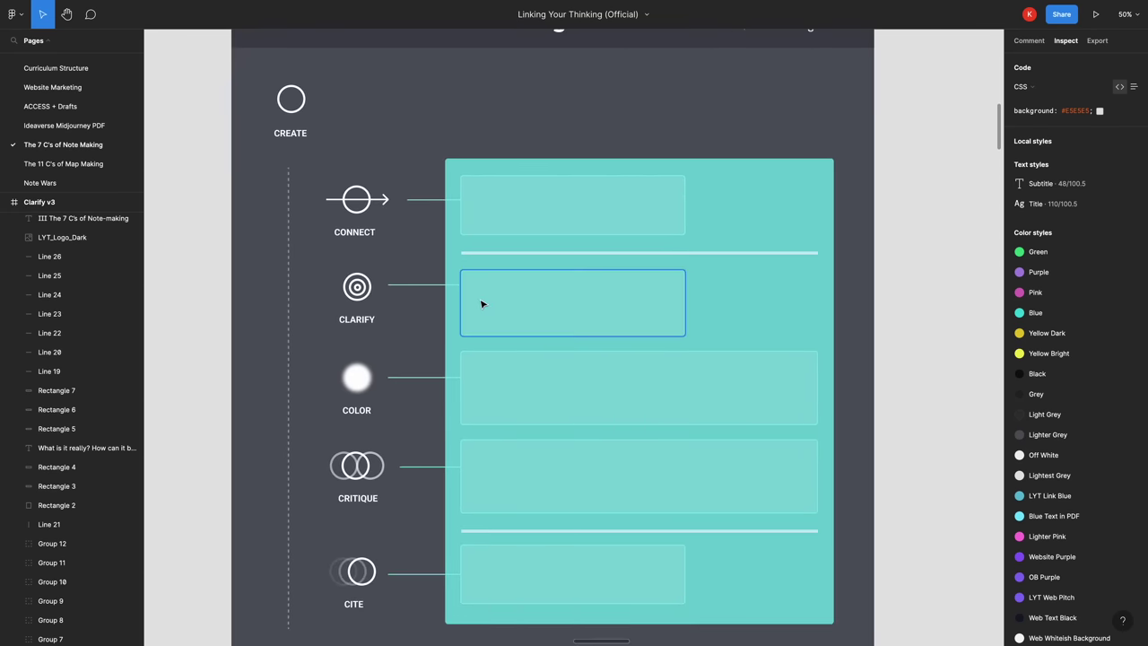
{"action": "left_click", "coordinate": [481, 302]}
{"action": "scroll", "coordinate": [493, 314], "scroll_direction": "down", "scroll_amount": 3}
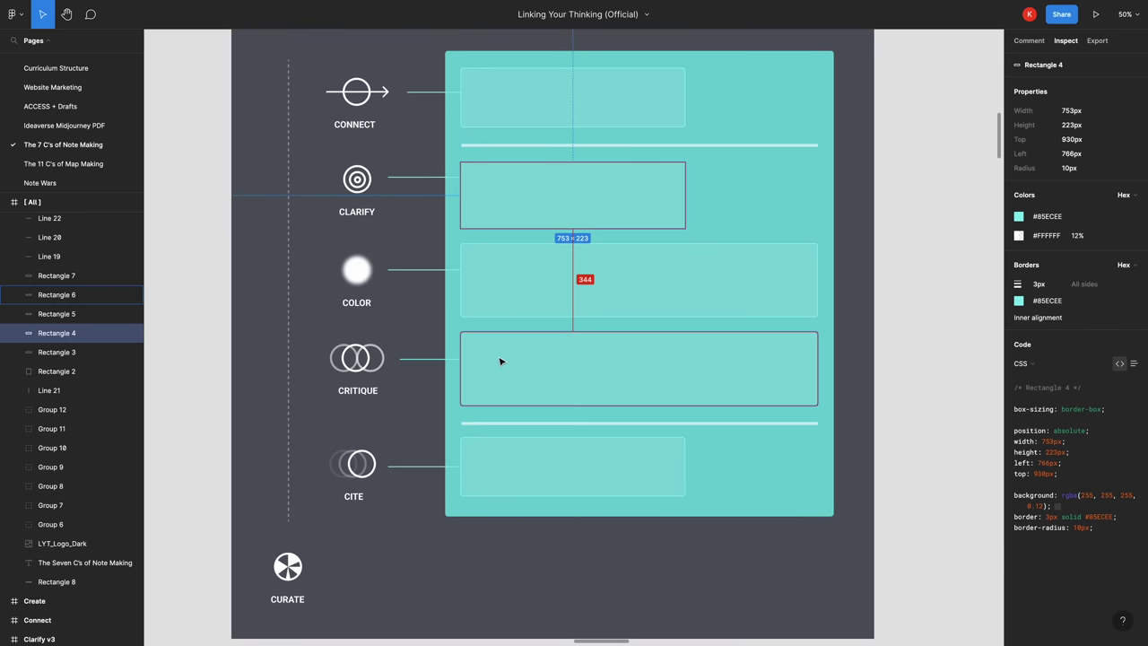
{"action": "scroll", "coordinate": [501, 362], "scroll_direction": "right", "scroll_amount": 2}
{"action": "scroll", "coordinate": [500, 361], "scroll_direction": "left", "scroll_amount": 10}
{"action": "scroll", "coordinate": [501, 361], "scroll_direction": "right", "scroll_amount": 10}
{"action": "scroll", "coordinate": [500, 362], "scroll_direction": "up", "scroll_amount": 2}
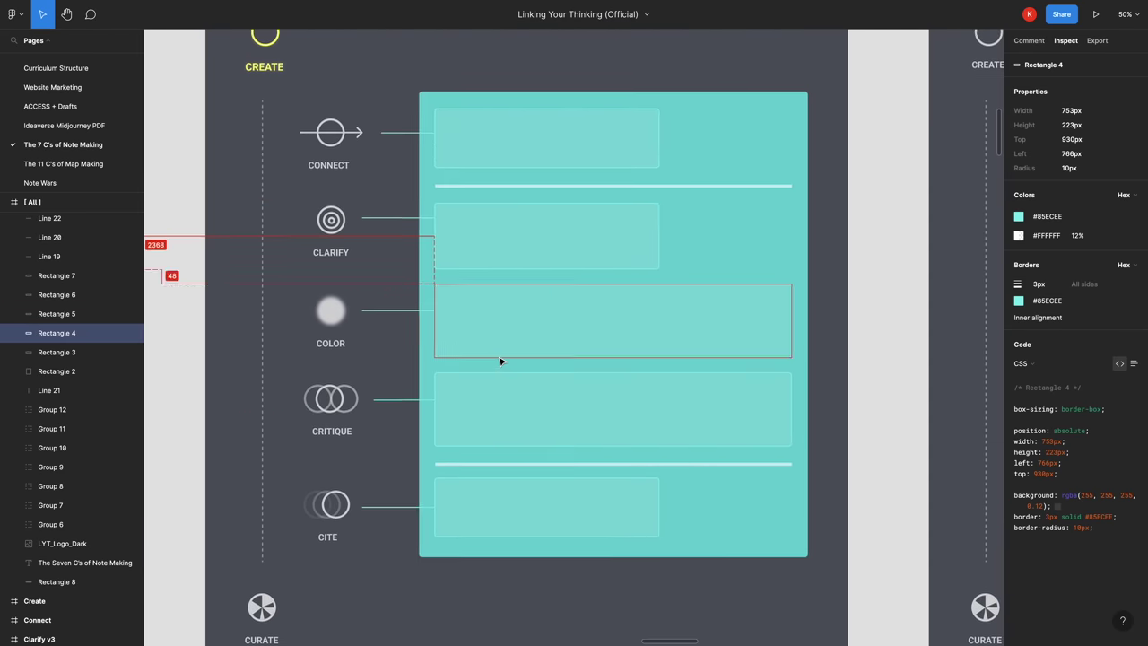
{"action": "scroll", "coordinate": [500, 361], "scroll_direction": "right", "scroll_amount": 2}
{"action": "scroll", "coordinate": [500, 361], "scroll_direction": "up", "scroll_amount": 2}
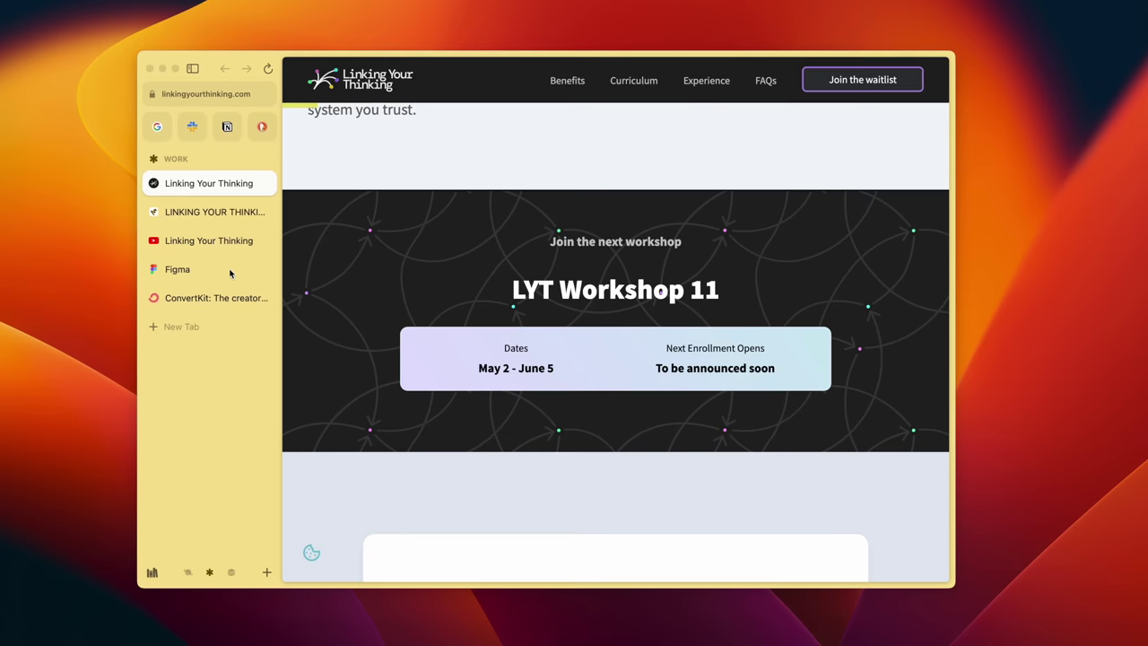
Step: Switch to the pinned Linking Your Thinking YouTube tab in the Work space
{"action": "left_click", "coordinate": [209, 243]}
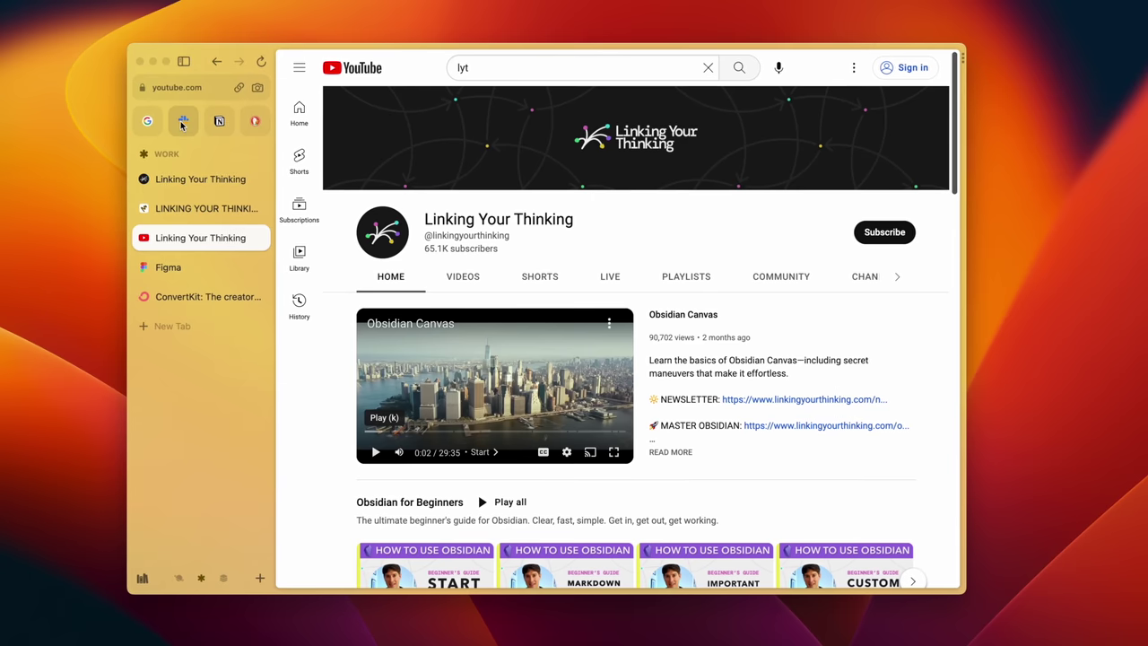
{"action": "mouse_move", "coordinate": [216, 123]}
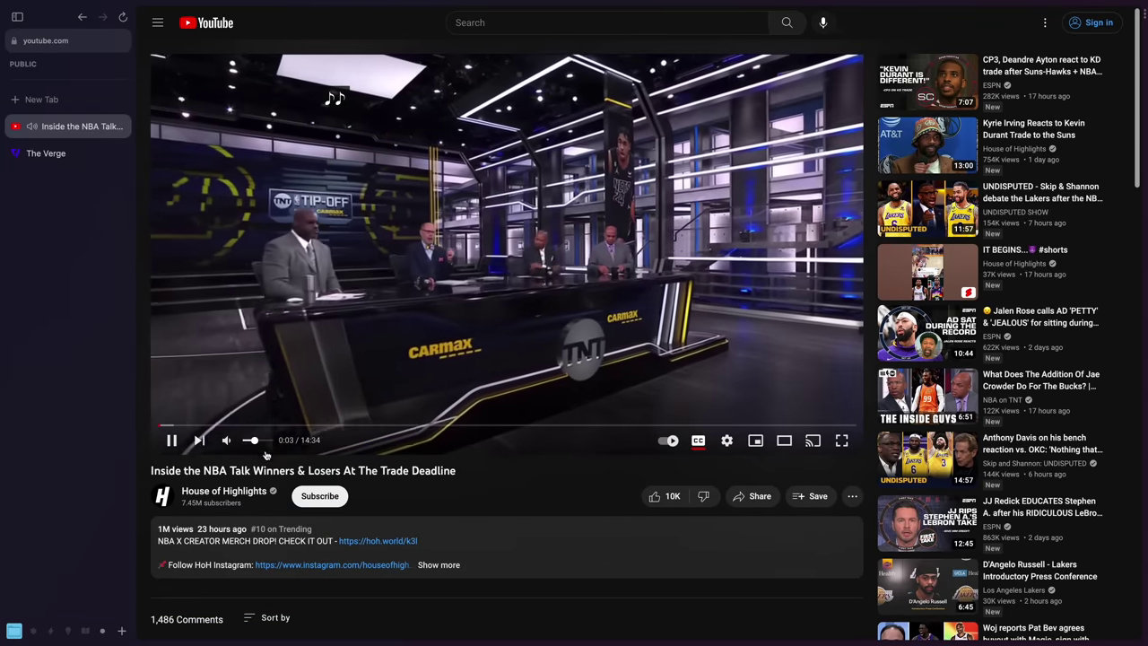
Step: Switch to The Verge while the NBA video plays, and move the floating video player to another part of the page
{"action": "left_click", "coordinate": [56, 155]}
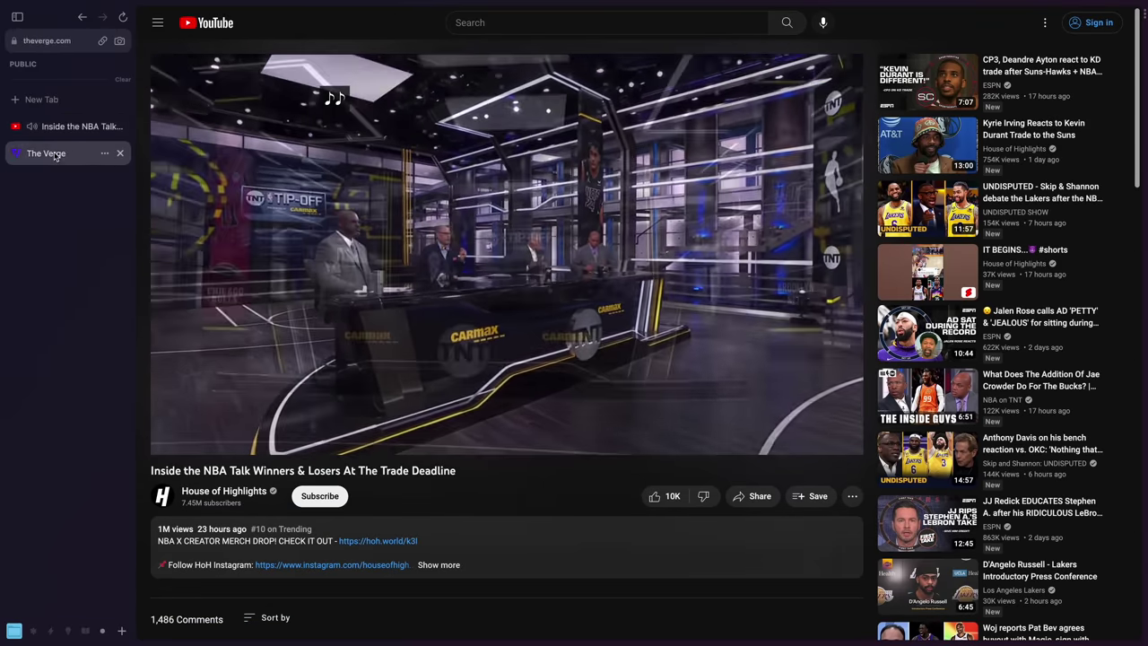
{"action": "scroll", "coordinate": [372, 224], "scroll_direction": "down", "scroll_amount": 2}
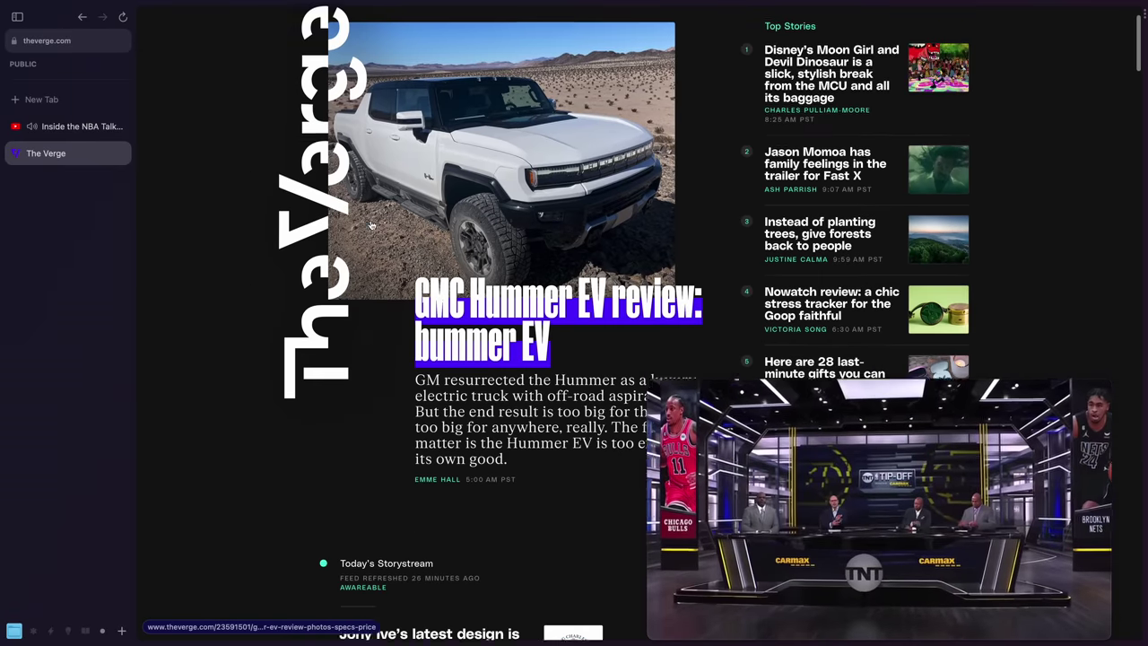
{"action": "scroll", "coordinate": [371, 224], "scroll_direction": "down", "scroll_amount": 5}
{"action": "mouse_move", "coordinate": [774, 433]}
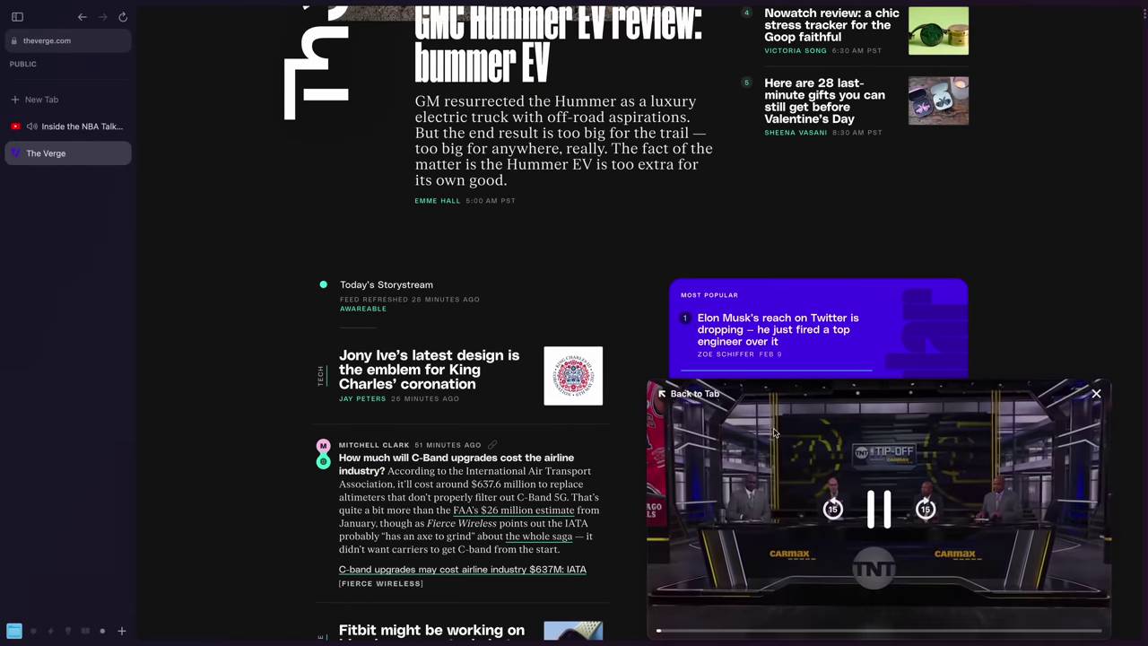
{"action": "left_click_drag", "start_coordinate": [773, 433], "coordinate": [340, 45]}
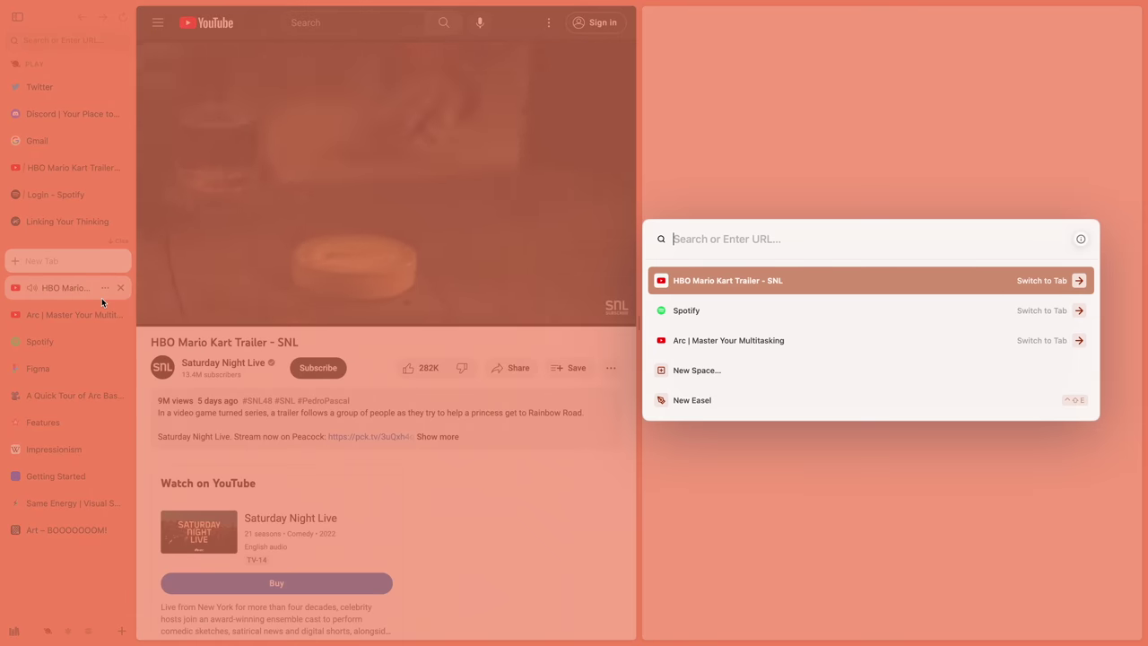
Step: Open Gmail in split view beside the HBO Mario Kart Trailer video
{"action": "type", "text": "gmail"}
{"action": "key", "text": "Return"}
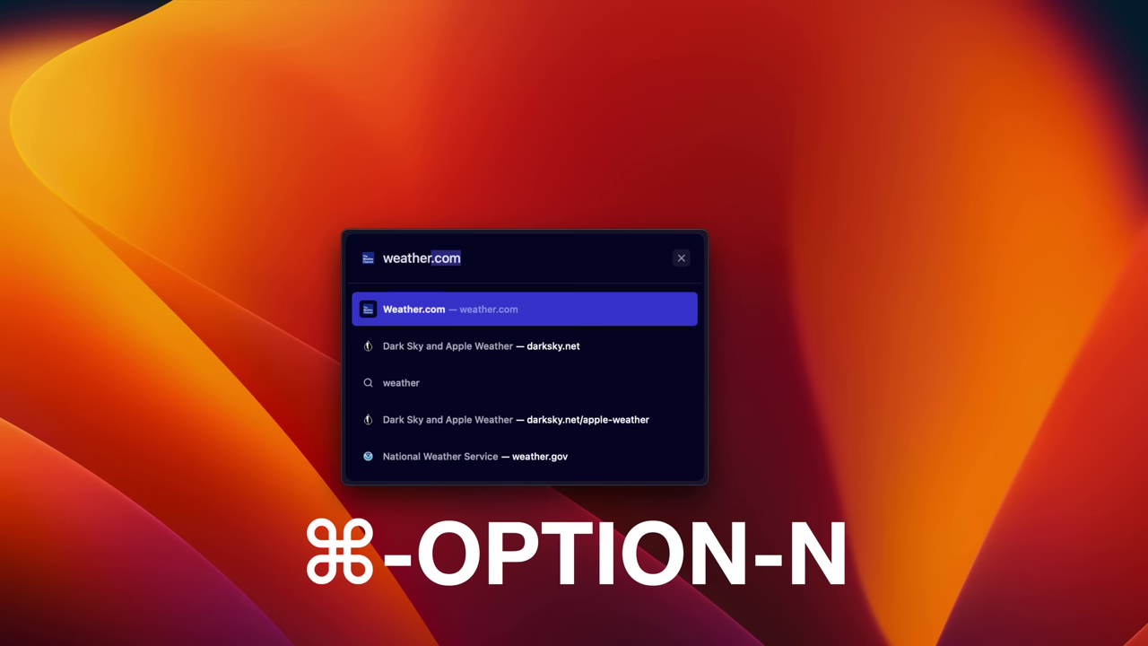
Step: Open weather.com in a separate Little Arc window
{"action": "key", "text": "Return"}
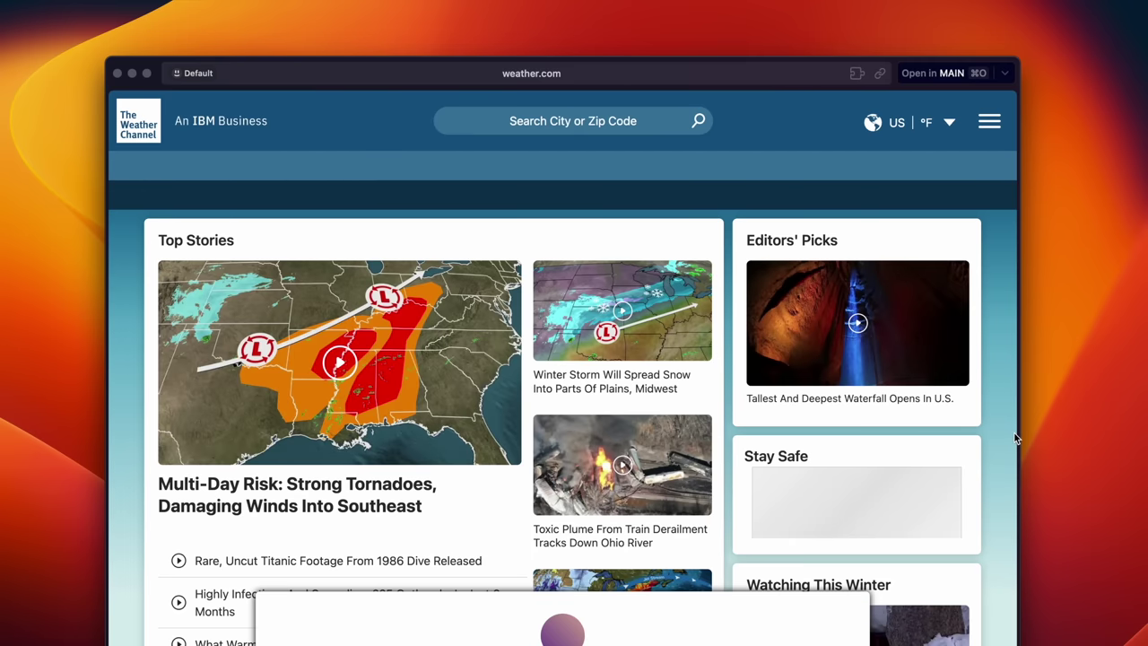
{"action": "left_click", "coordinate": [845, 616]}
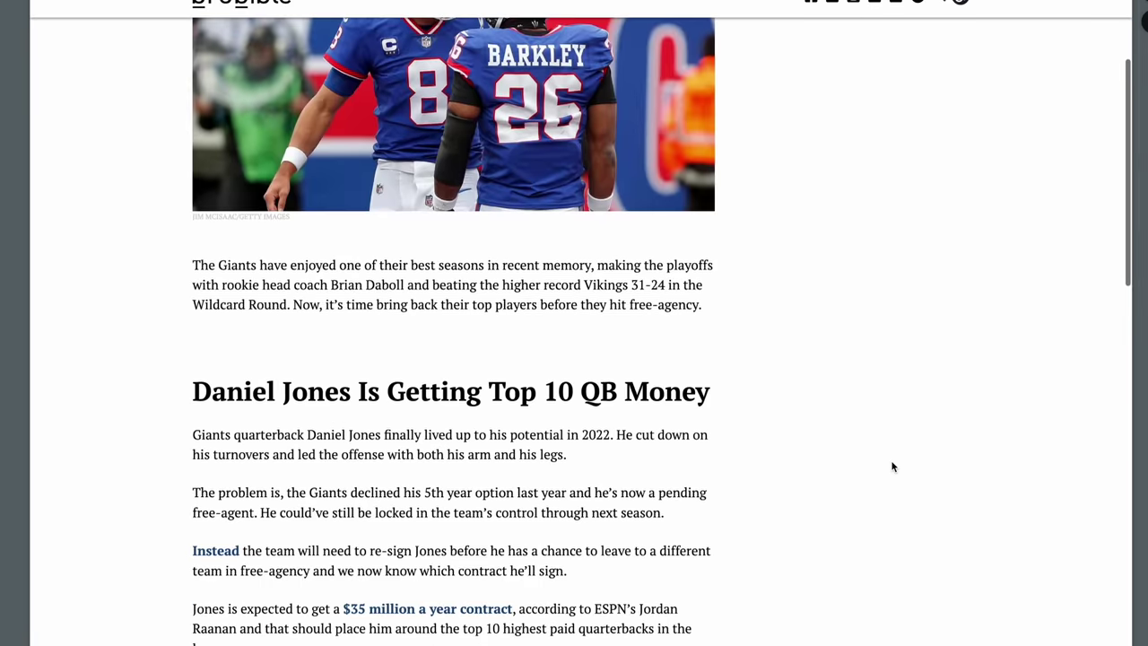
{"action": "key", "text": "alt+Left"}
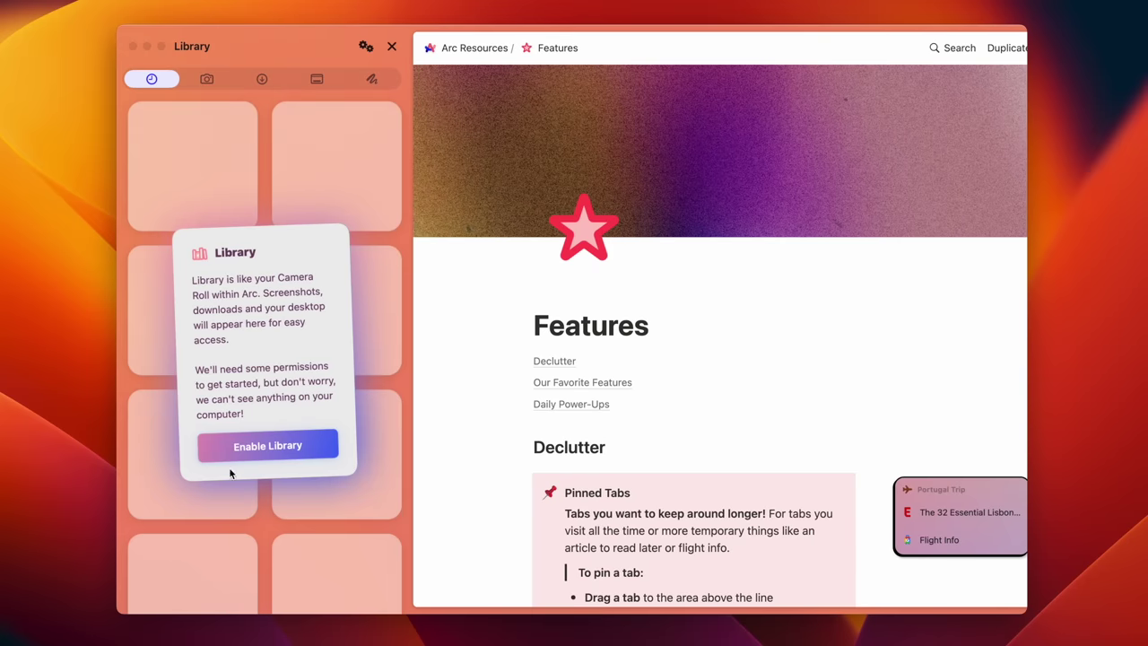
Step: Enable the Library and browse its captures, downloads, desktop files and easels
{"action": "left_click", "coordinate": [232, 442]}
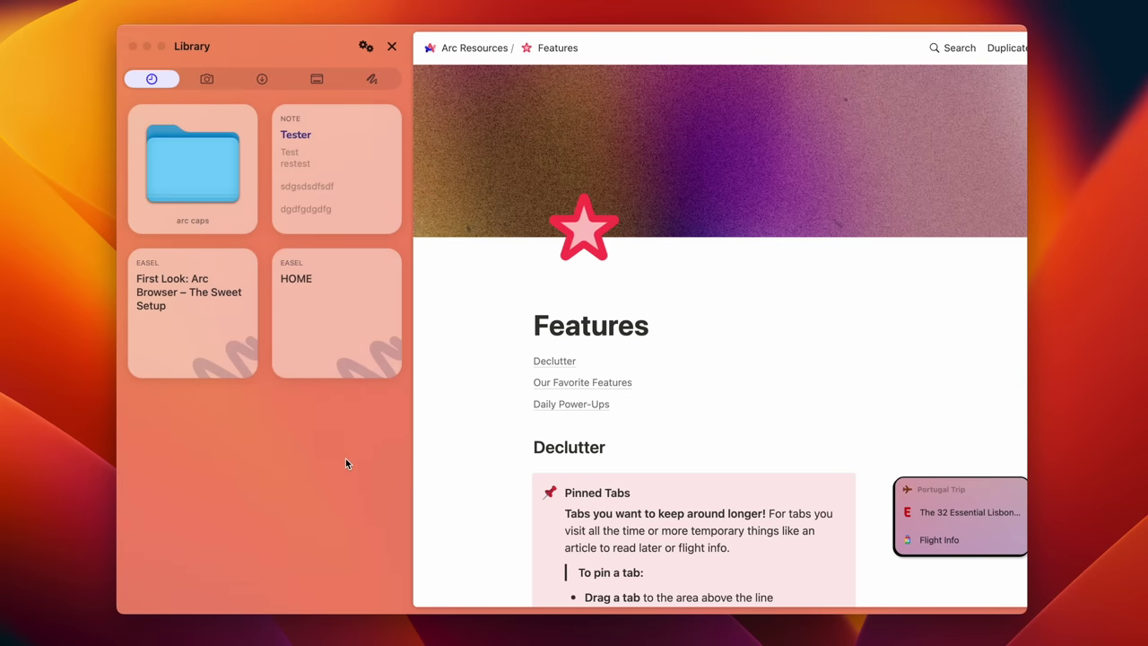
{"action": "left_click", "coordinate": [215, 81]}
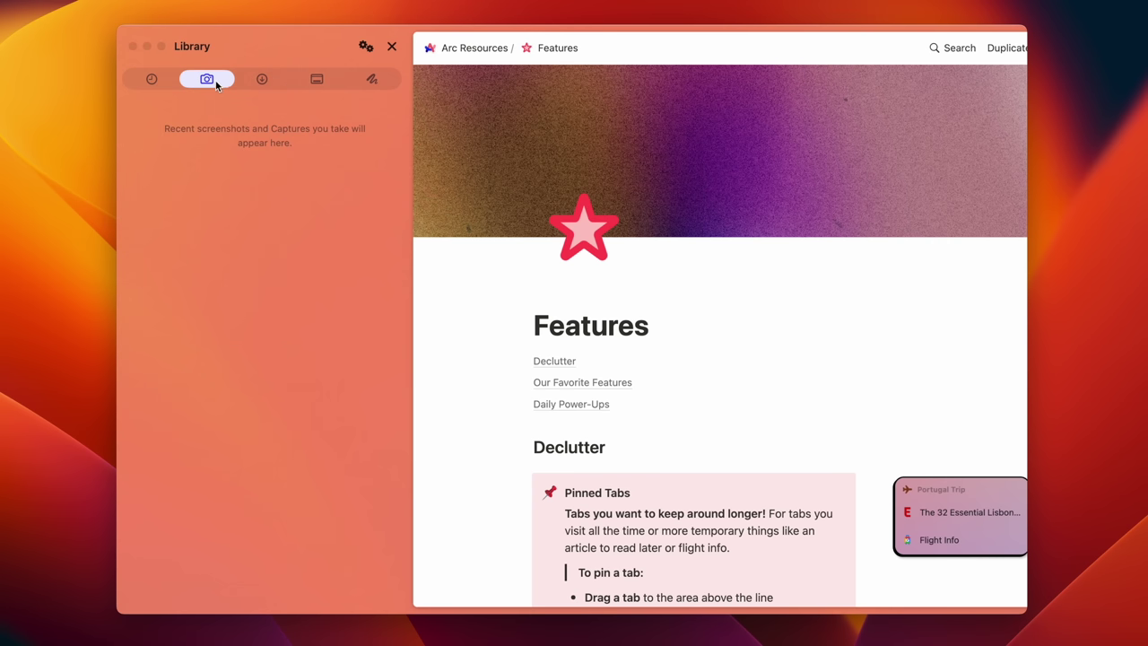
{"action": "left_click", "coordinate": [251, 78]}
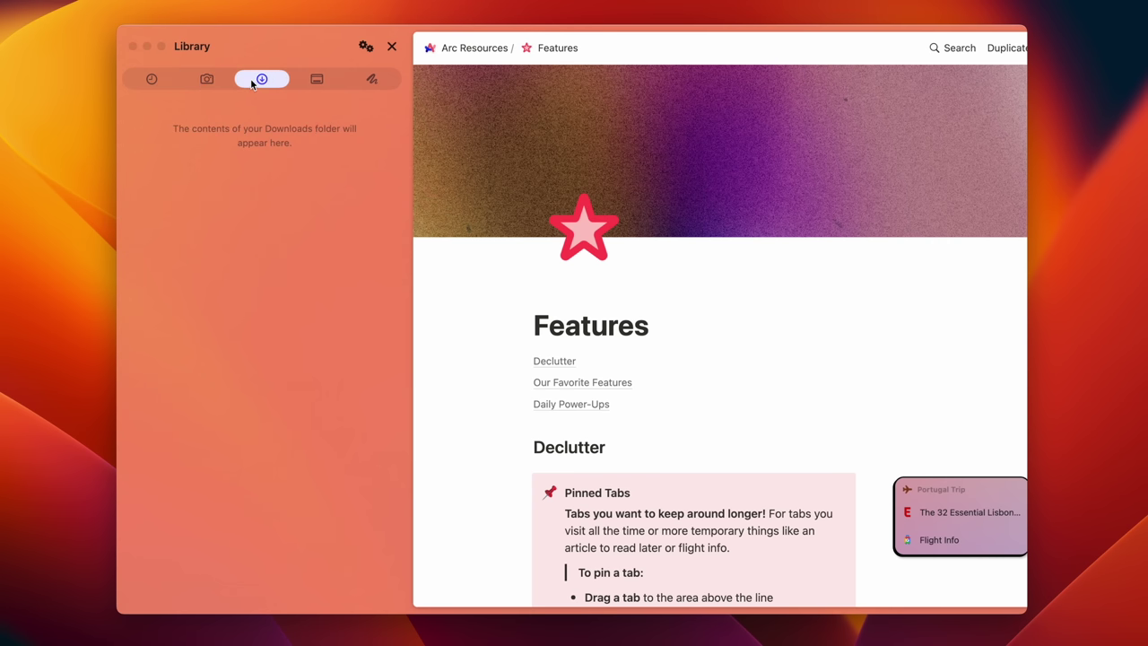
{"action": "left_click", "coordinate": [316, 79]}
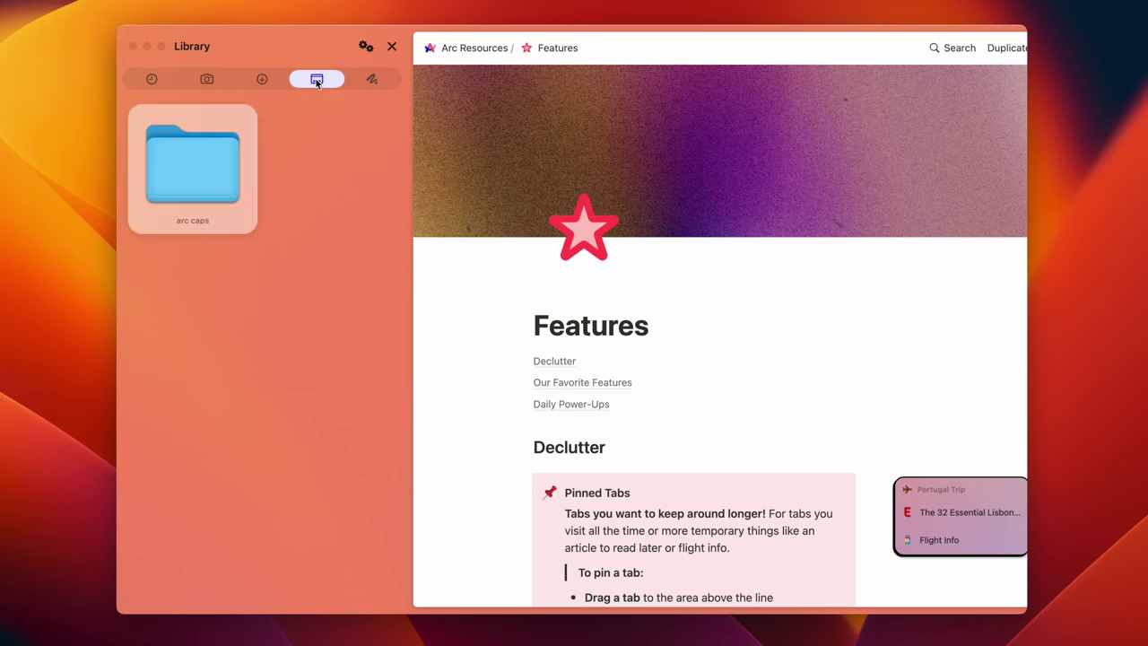
{"action": "left_click", "coordinate": [369, 81]}
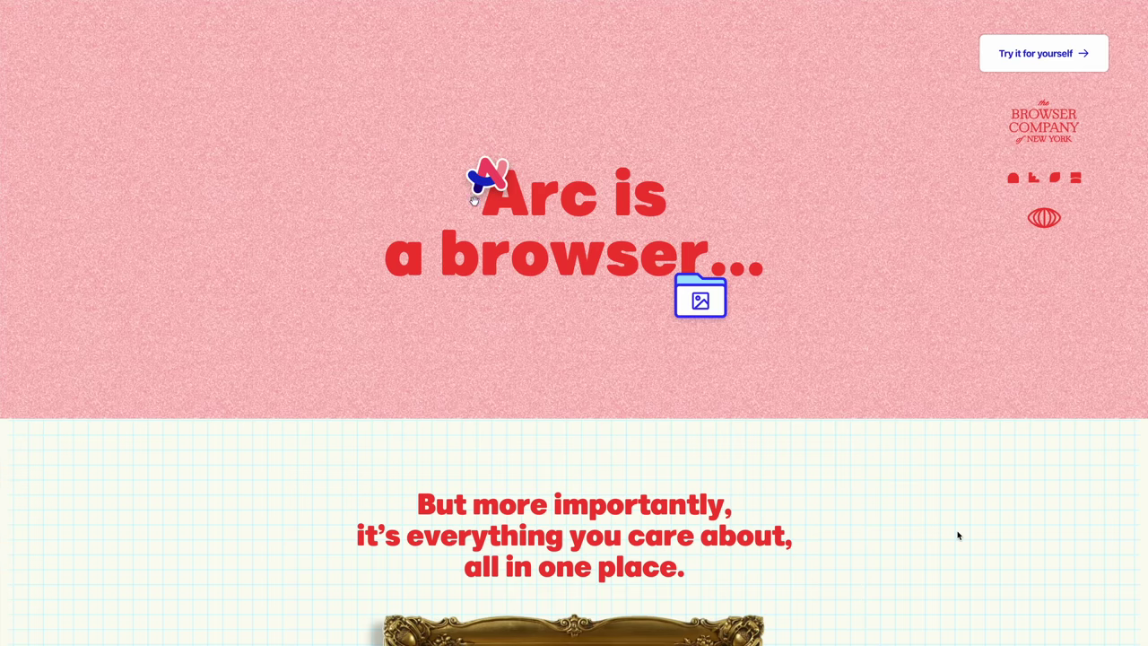
Step: Capture the Unit 2: Growing Value image from the web page into the Library
{"action": "scroll", "coordinate": [958, 535], "scroll_direction": "down", "scroll_amount": 5}
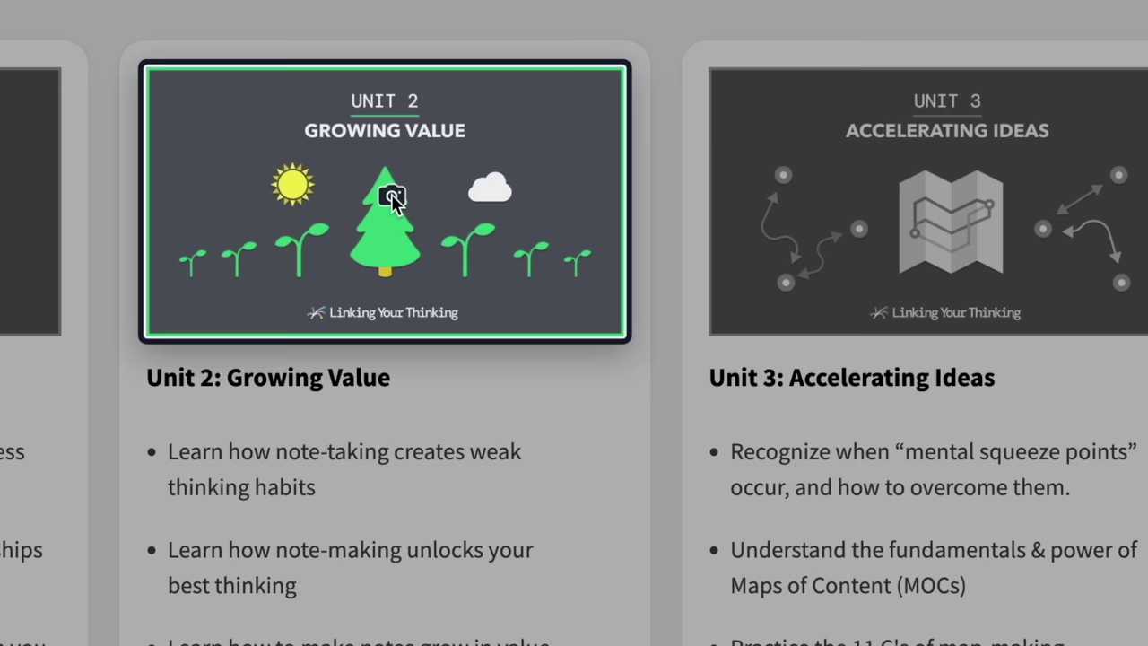
{"action": "left_click", "coordinate": [627, 206]}
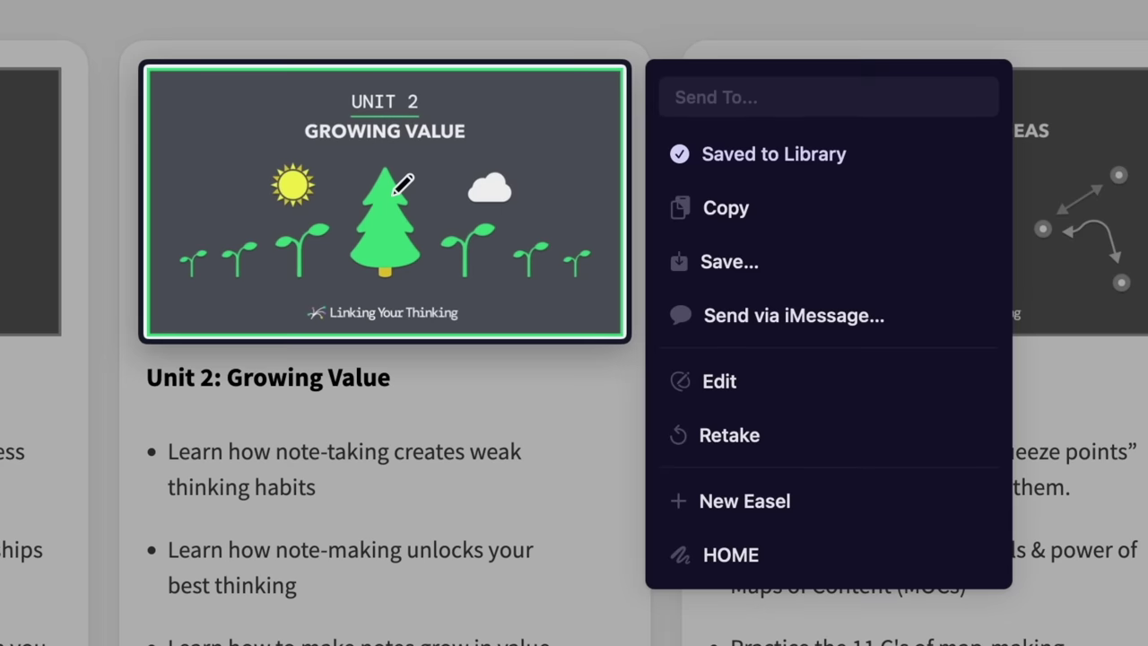